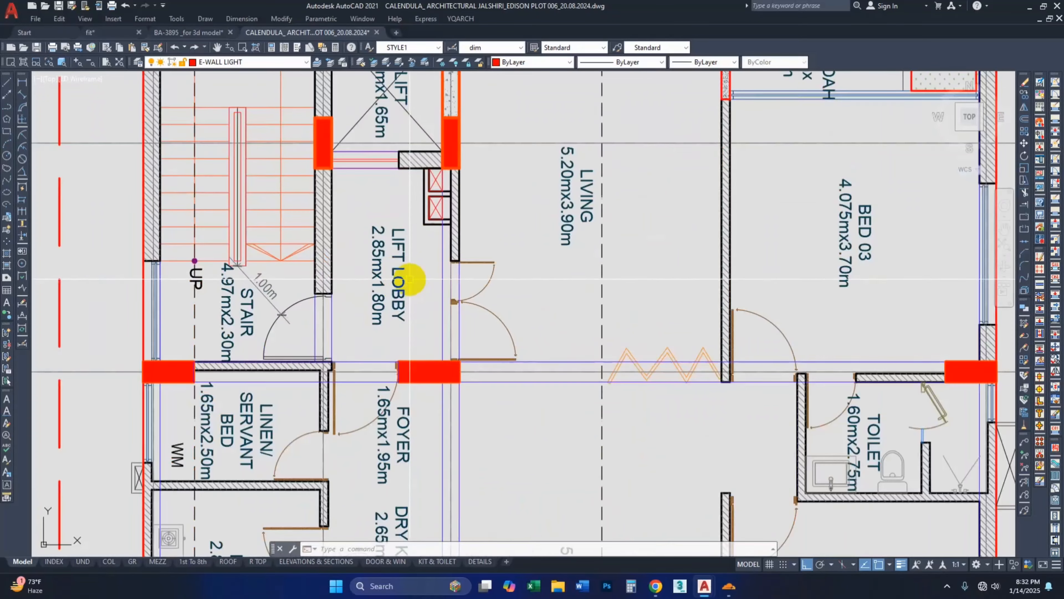
# Step: Measure the depth of one tread in the left stair flight with a temporary linear dimension
pyautogui.scroll(-2, 554, 233)
pyautogui.scroll(2, 554, 233)
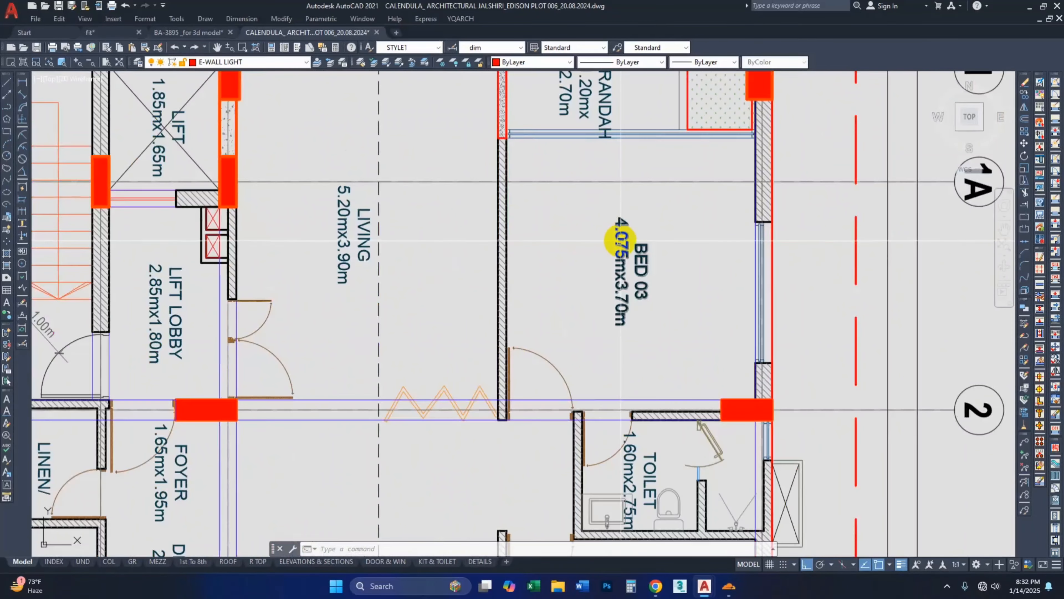
pyautogui.scroll(-3, 487, 273)
pyautogui.scroll(4, 314, 238)
pyautogui.scroll(2, 154, 144)
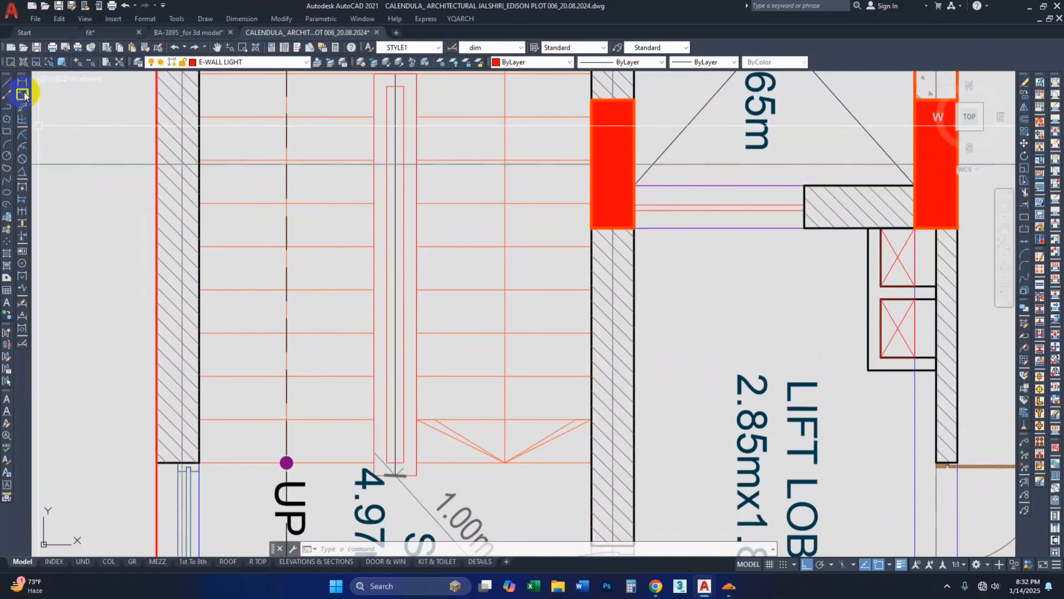
pyautogui.click(22, 81)
pyautogui.click(348, 247)
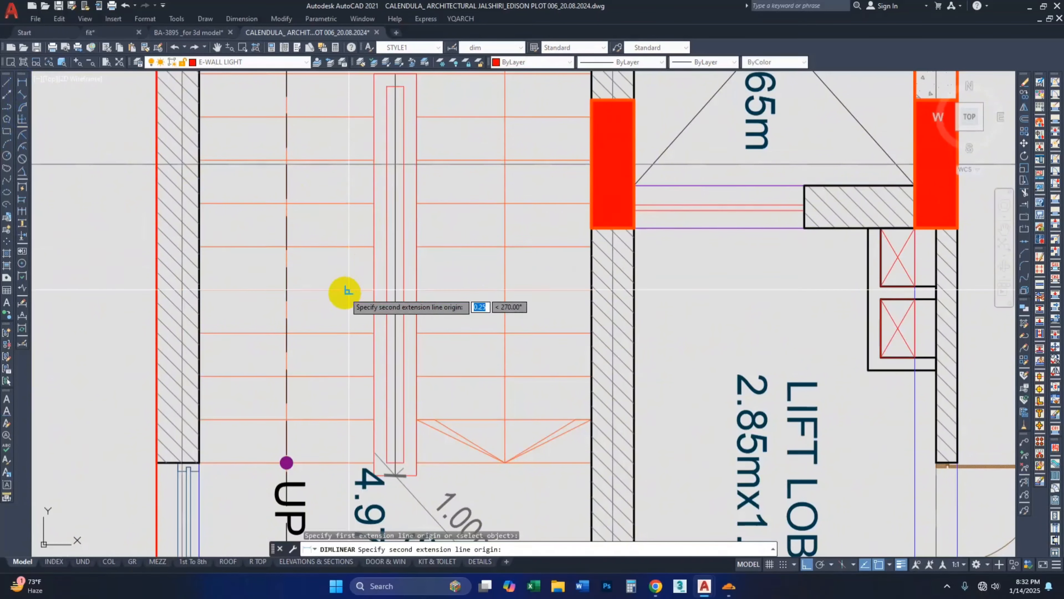
pyautogui.click(345, 290)
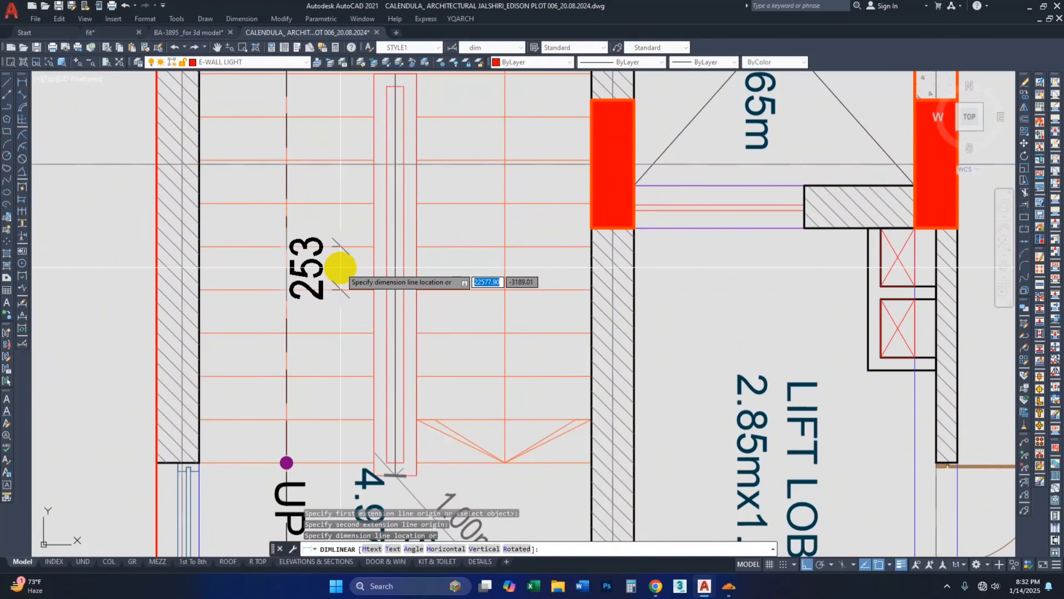
pyautogui.scroll(-3, 341, 267)
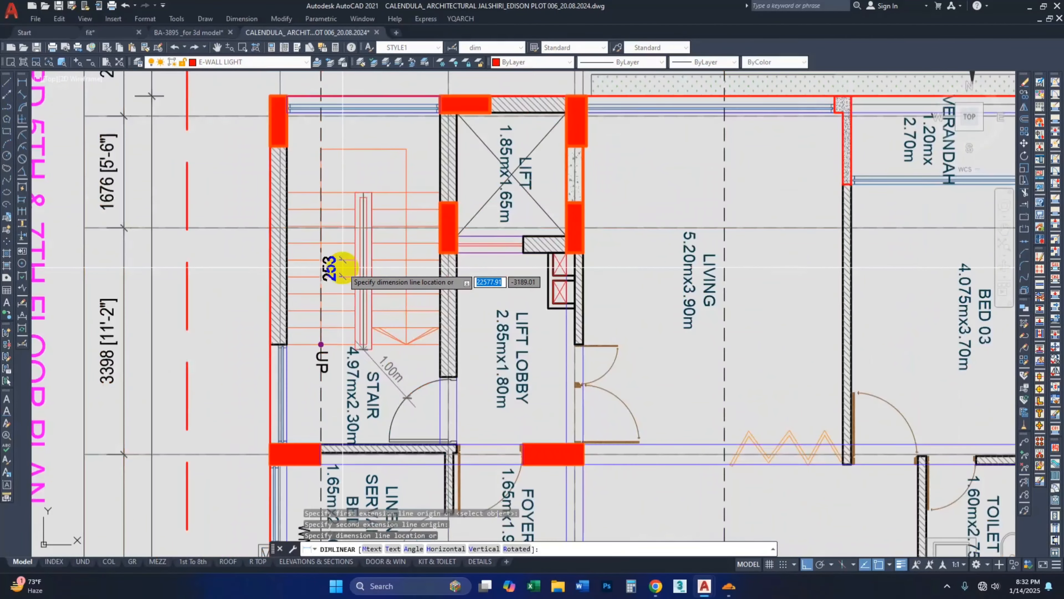
pyautogui.scroll(2, 345, 267)
pyautogui.press('Escape')
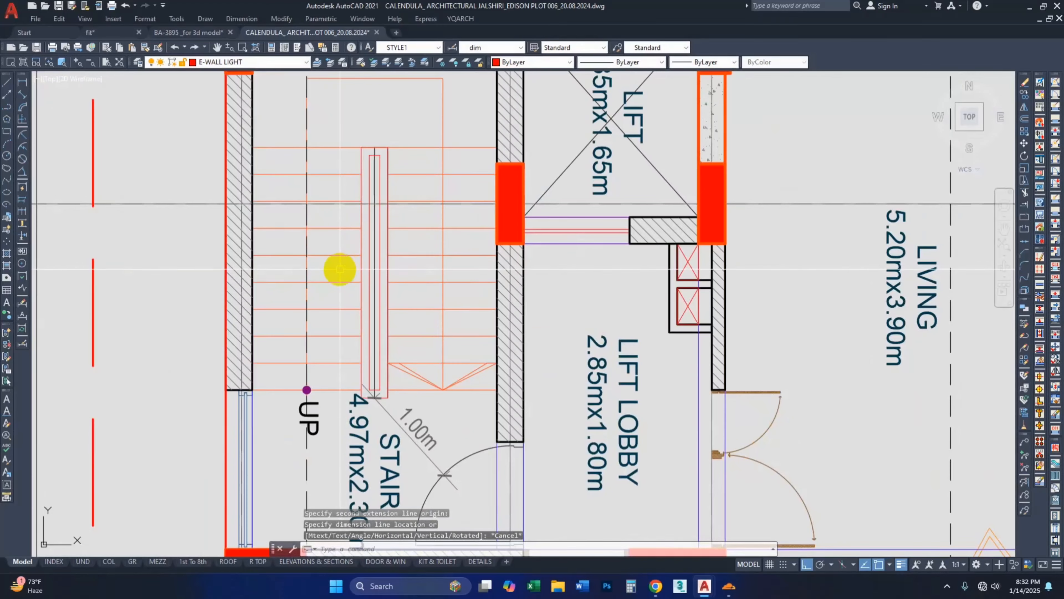
# Step: Select the entire 3rd, 5th and 7th floor plan and convert it to a block named gdgdg
pyautogui.scroll(-5, 342, 273)
pyautogui.scroll(-2, 360, 306)
pyautogui.moveTo(360, 307)
pyautogui.mouseDown(button='middle')
pyautogui.moveTo(374, 214)
pyautogui.moveTo(363, 239)
pyautogui.moveTo(446, 253)
pyautogui.mouseUp(button='middle')
pyautogui.scroll(2, 363, 239)
pyautogui.scroll(3, 368, 236)
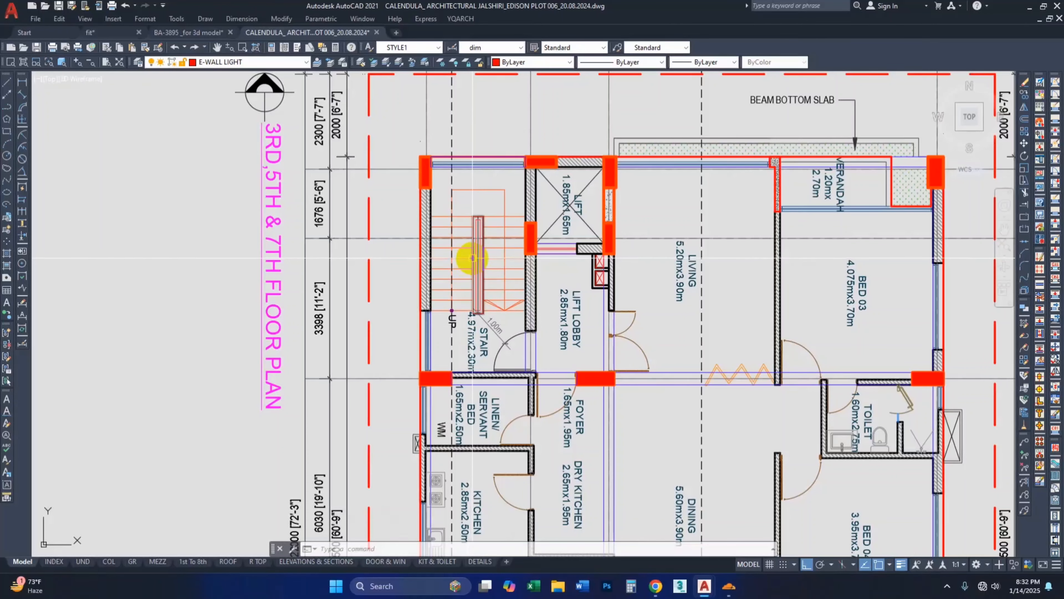
pyautogui.scroll(-10, 472, 259)
pyautogui.scroll(4, 501, 188)
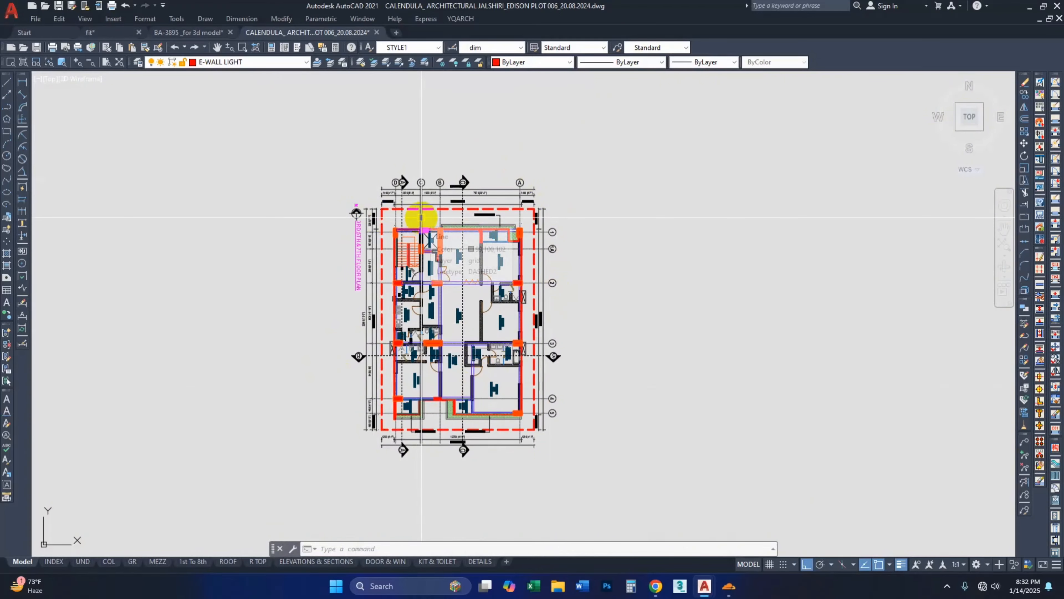
pyautogui.click(636, 147)
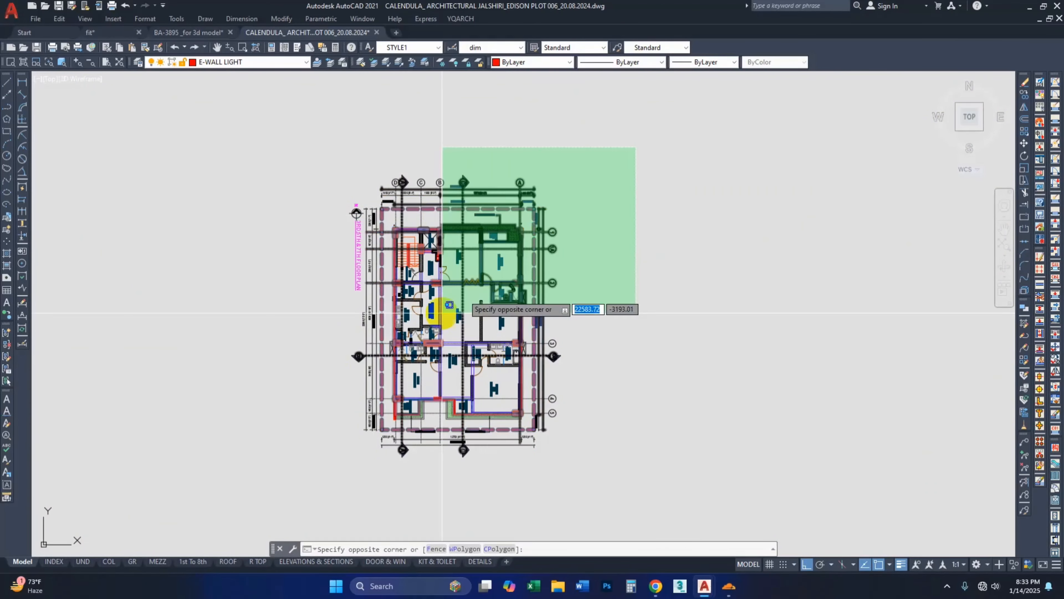
pyautogui.click(233, 482)
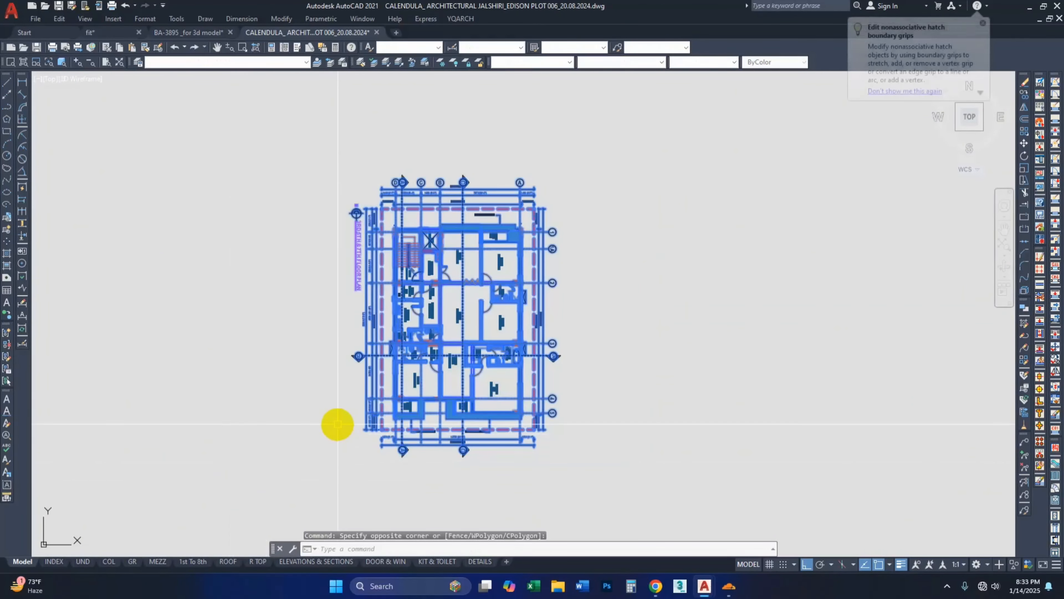
pyautogui.press('Return')
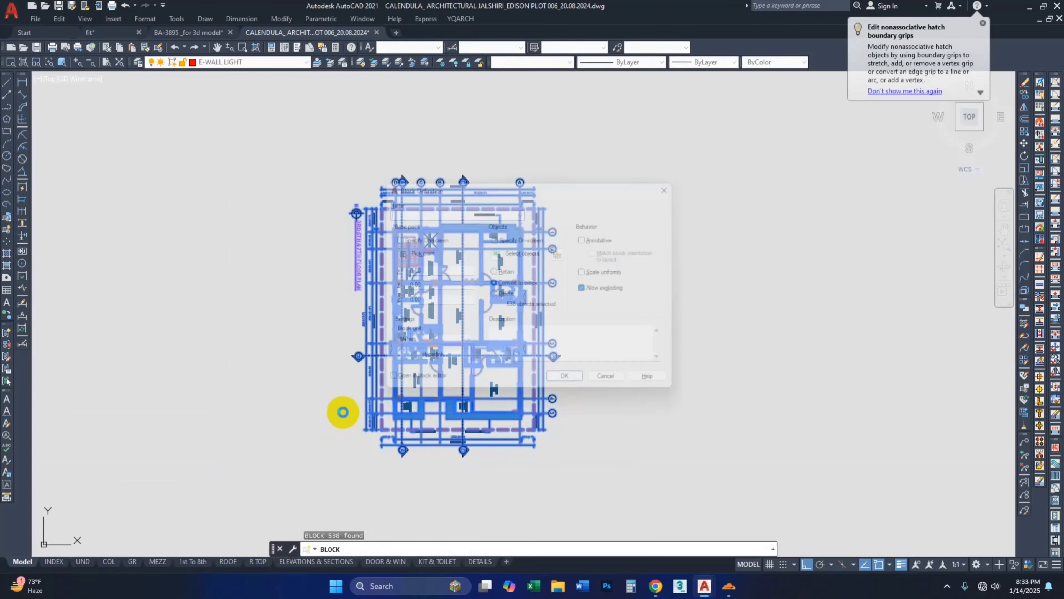
pyautogui.write('gdgdg')
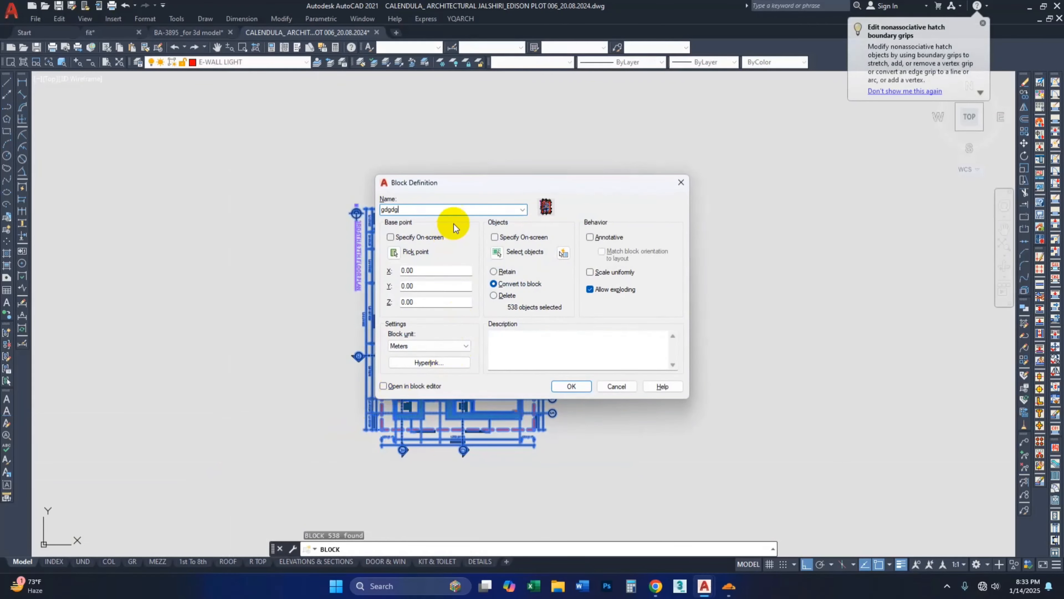
pyautogui.click(573, 386)
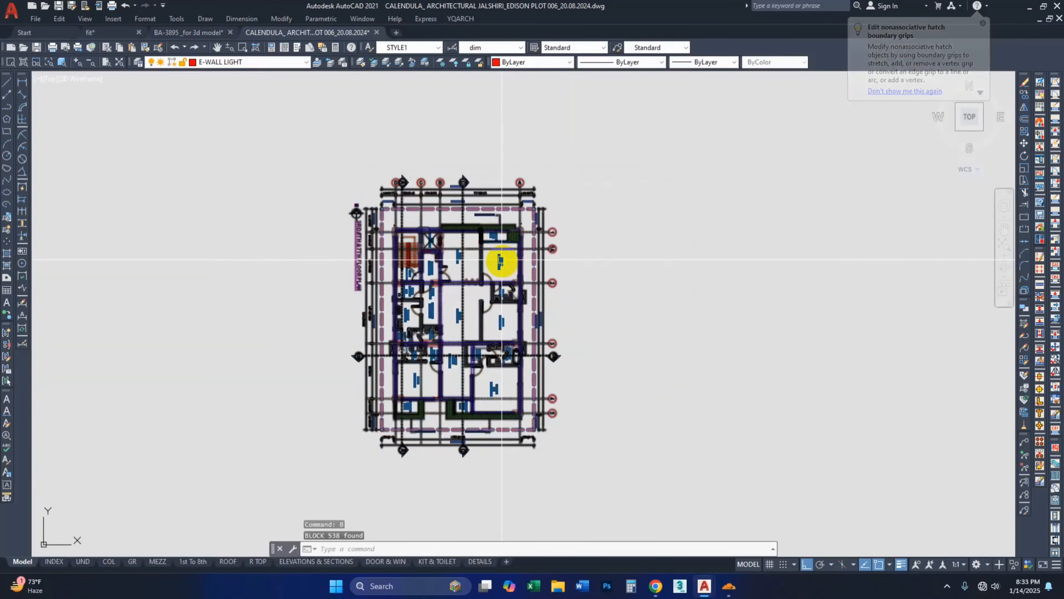
# Step: Check that the floor plan selects as a single block, and clear the selection
pyautogui.scroll(5, 503, 287)
pyautogui.scroll(-5, 504, 262)
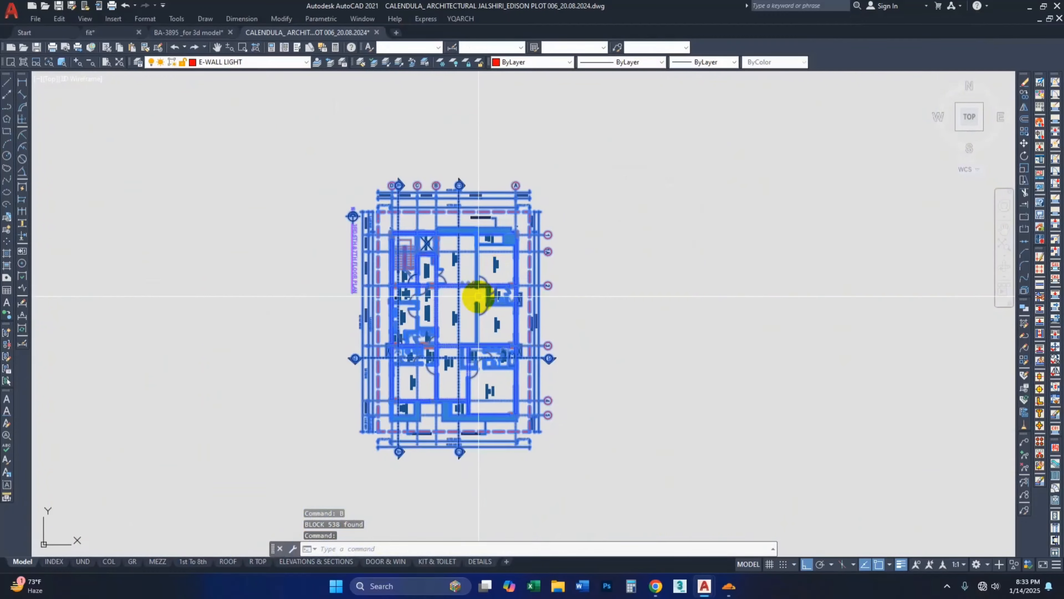
pyautogui.press('Escape')
pyautogui.scroll(5, 401, 245)
pyautogui.click(382, 262)
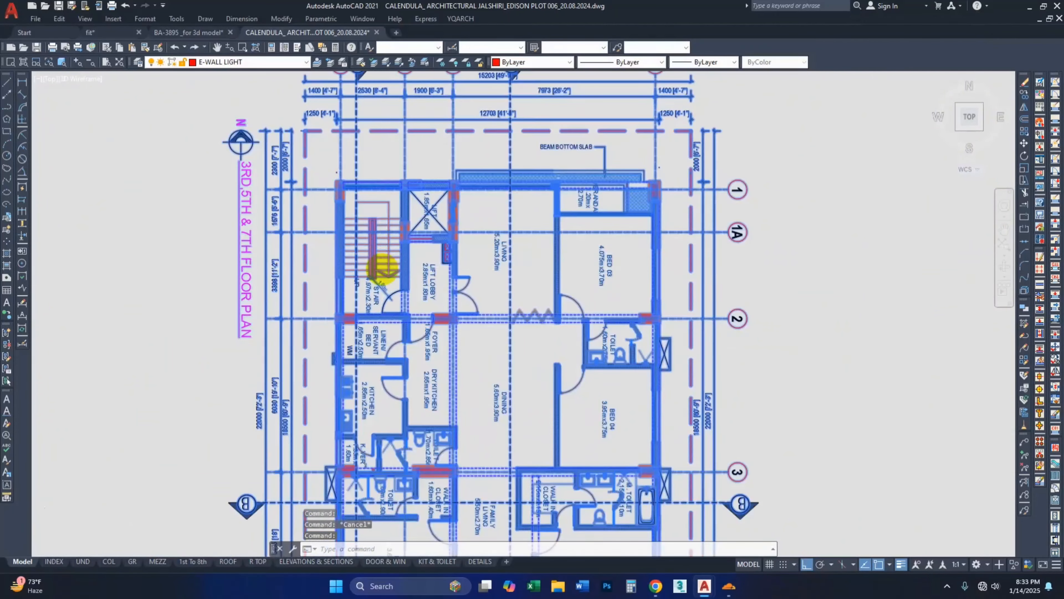
pyautogui.press('Escape')
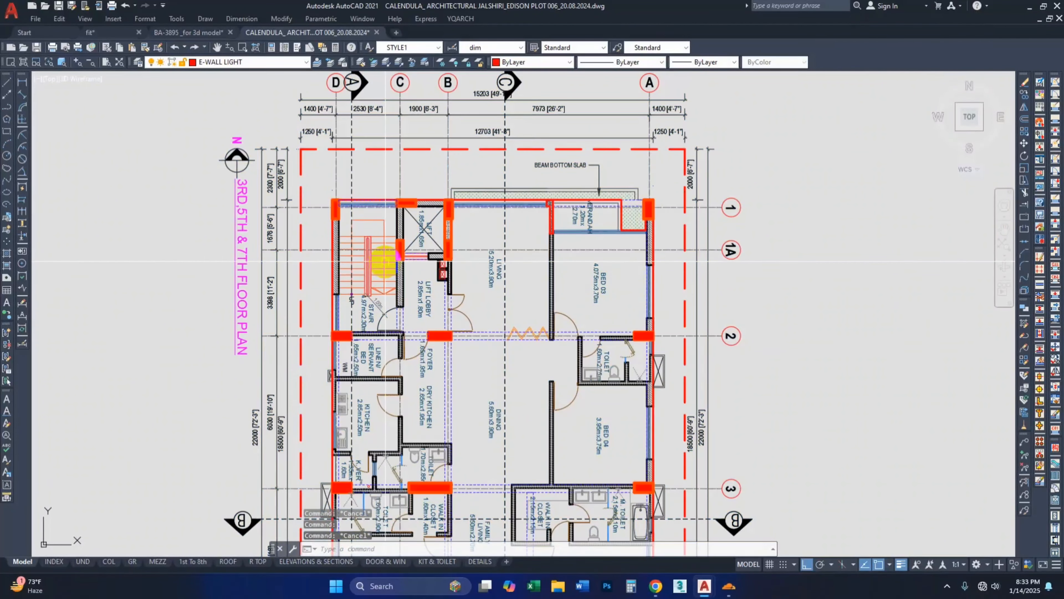
# Step: Draw a vertical reference line across one tread of the left stair flight and check it by selecting it
pyautogui.scroll(4, 362, 272)
pyautogui.scroll(-2, 392, 267)
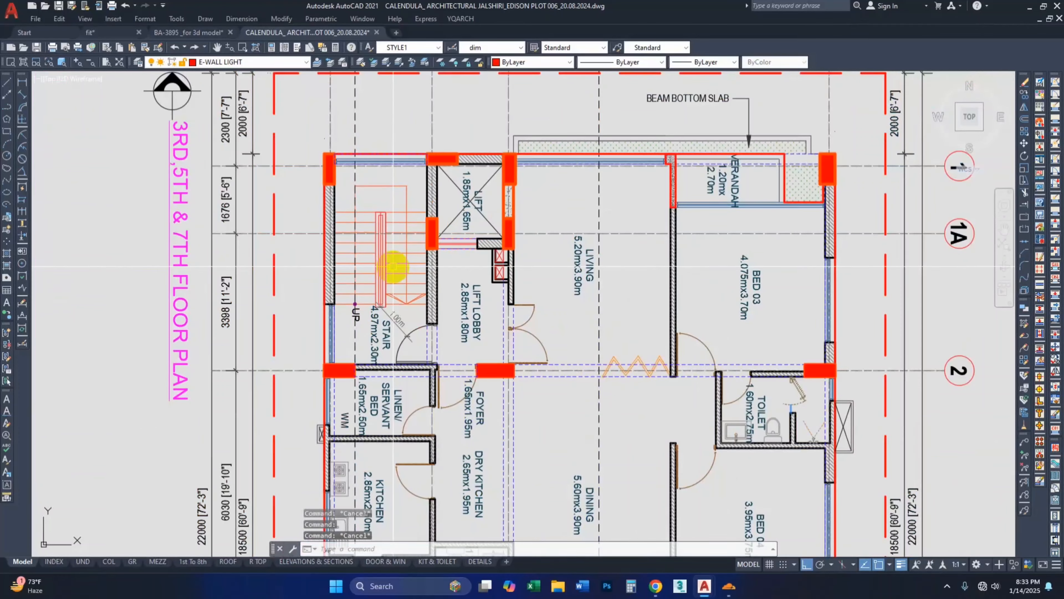
pyautogui.write('l')
pyautogui.press('Return')
pyautogui.scroll(6, 380, 273)
pyautogui.click(362, 258)
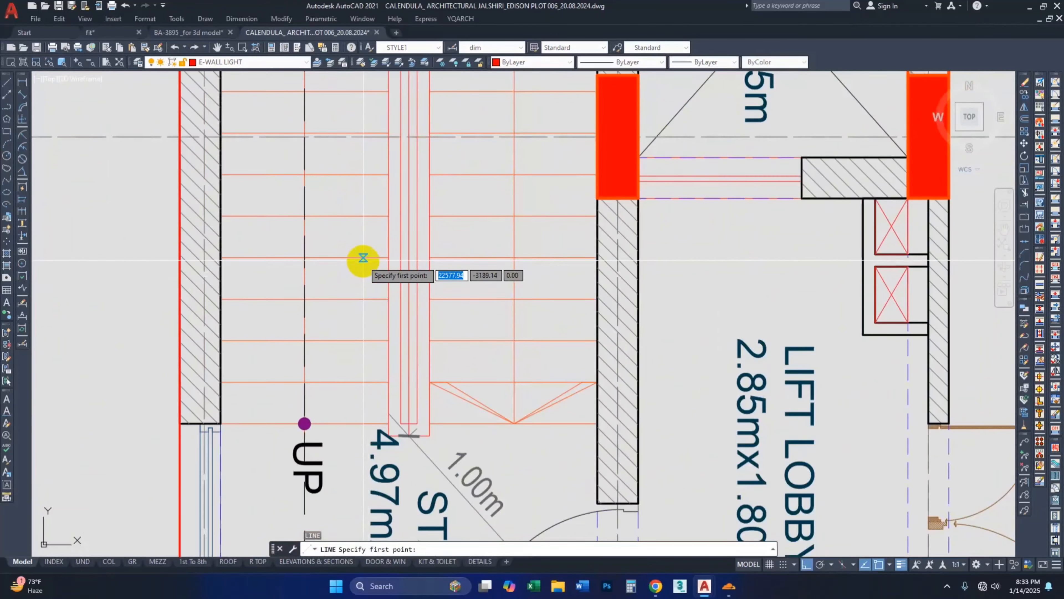
pyautogui.click(363, 299)
pyautogui.press('Escape')
pyautogui.scroll(2, 370, 270)
pyautogui.moveTo(370, 270); pyautogui.dragTo(364, 278)
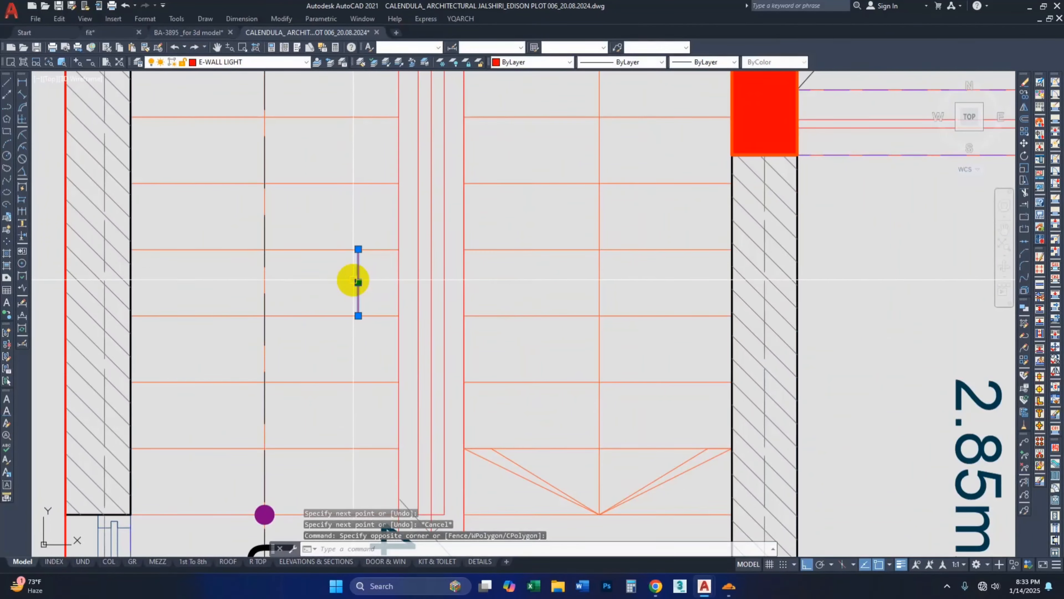
pyautogui.press('Escape')
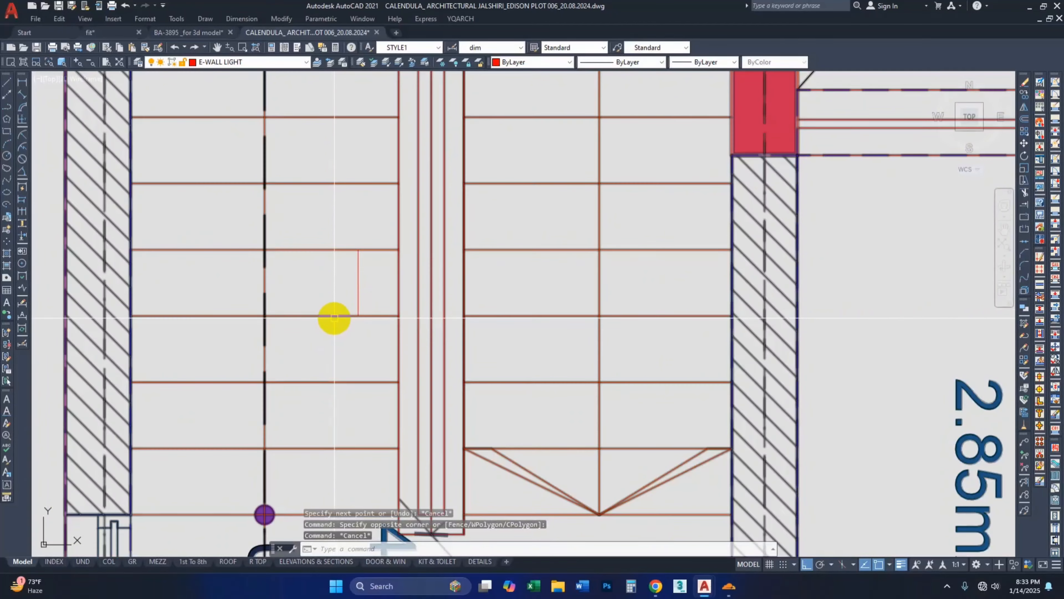
# Step: Set the drawing units to Architectural length with 0'-0" precision, Inches for inserted content and International lighting
pyautogui.scroll(-10, 378, 273)
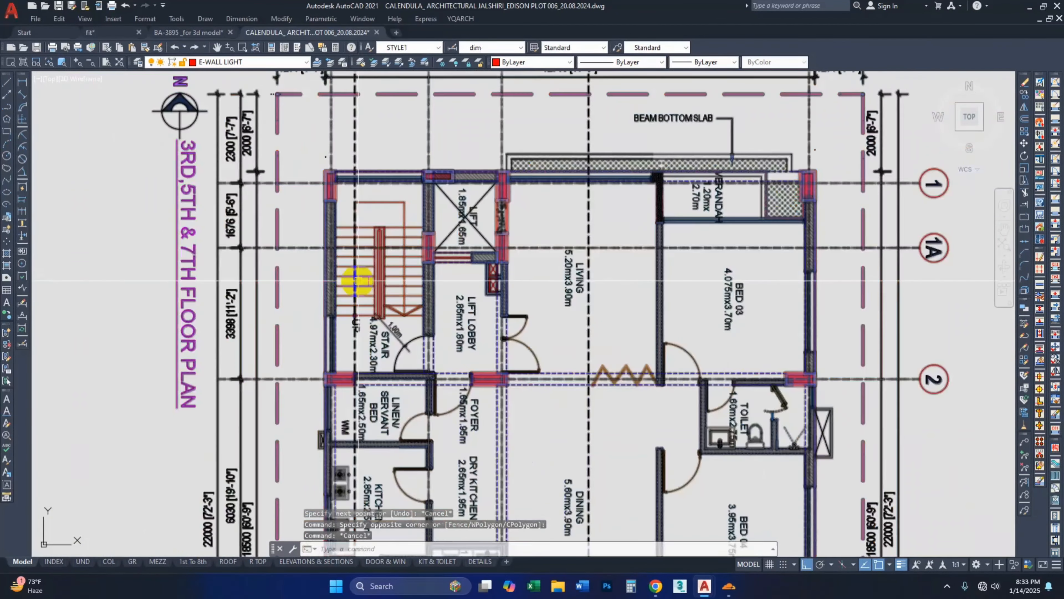
pyautogui.scroll(6, 427, 278)
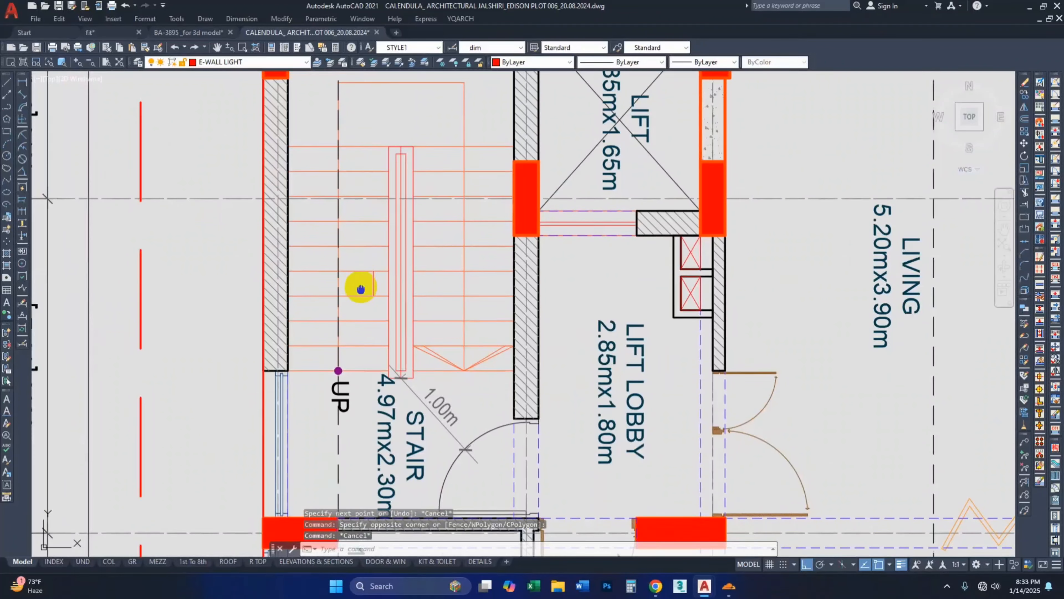
pyautogui.moveTo(356, 285); pyautogui.dragTo(360, 309, button='middle')
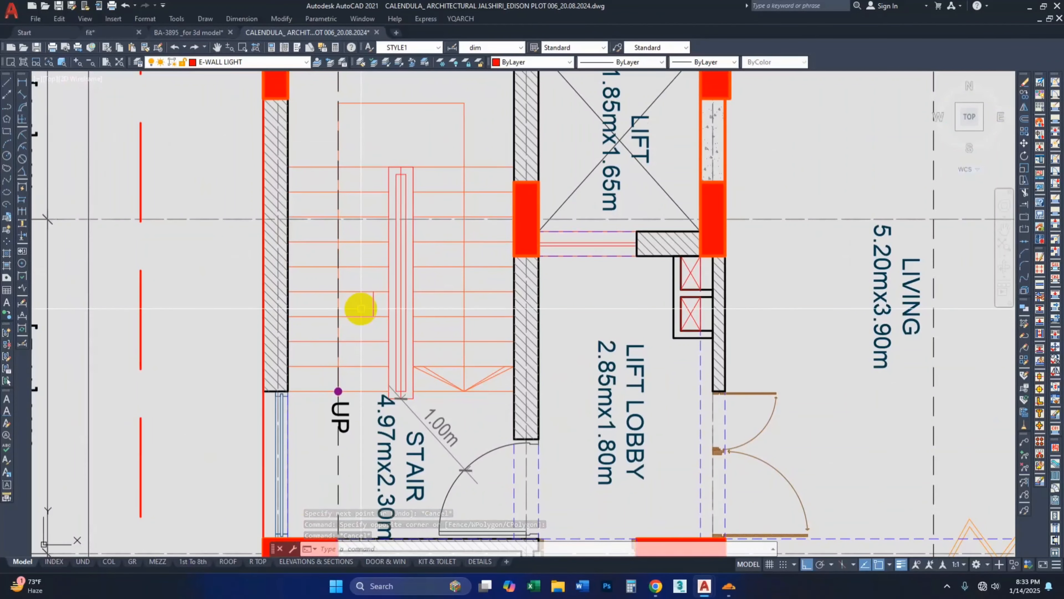
pyautogui.press('Return')
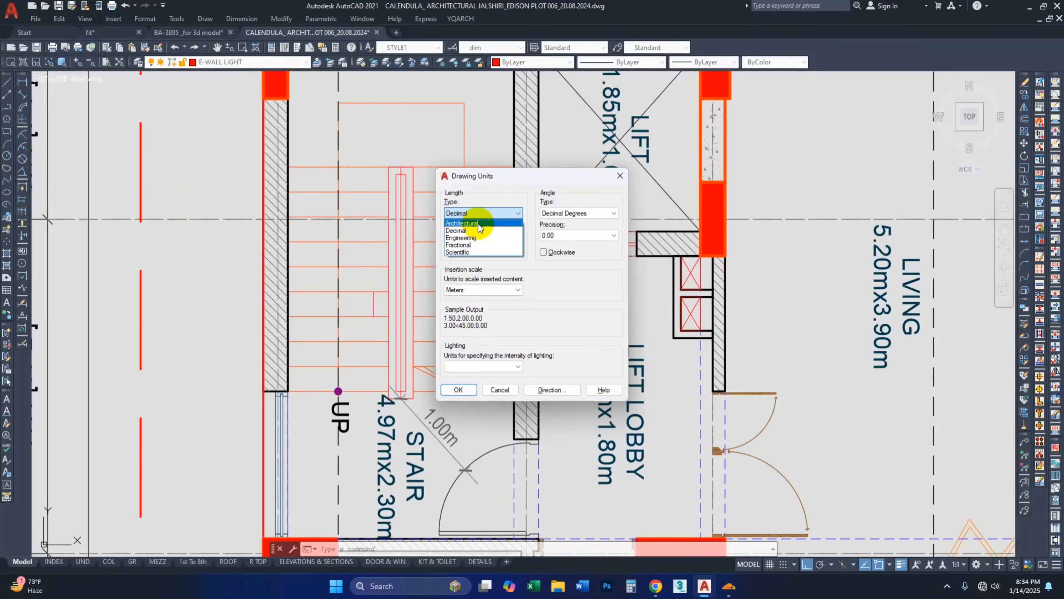
pyautogui.click(478, 224)
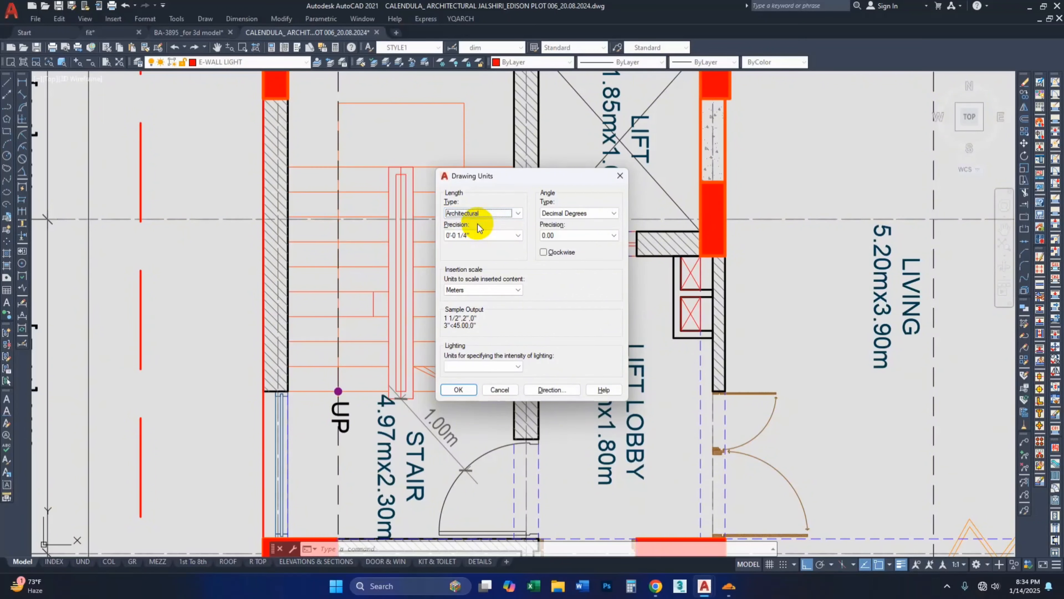
pyautogui.click(468, 239)
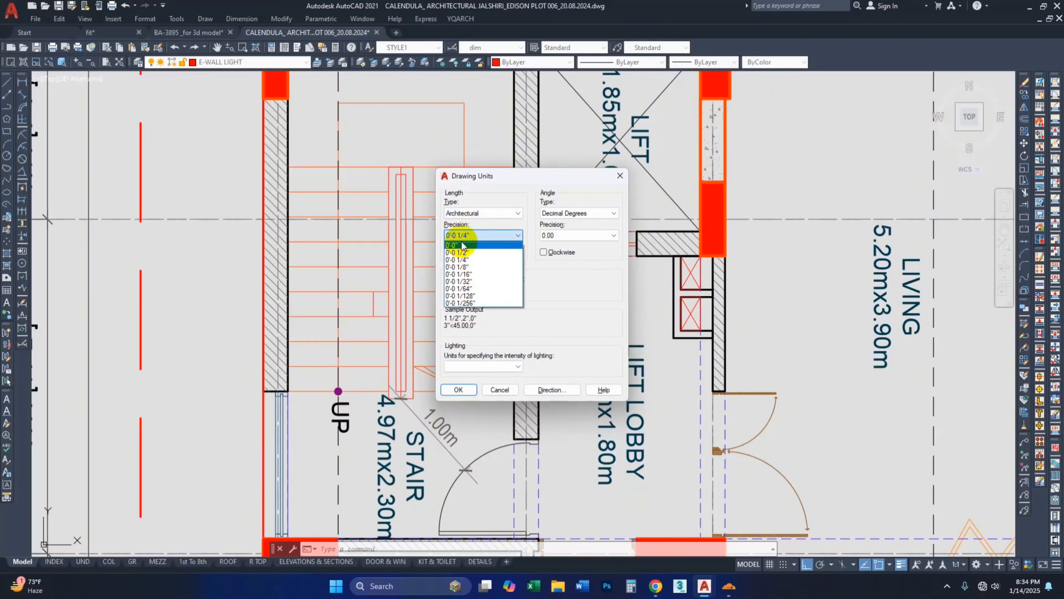
pyautogui.click(463, 246)
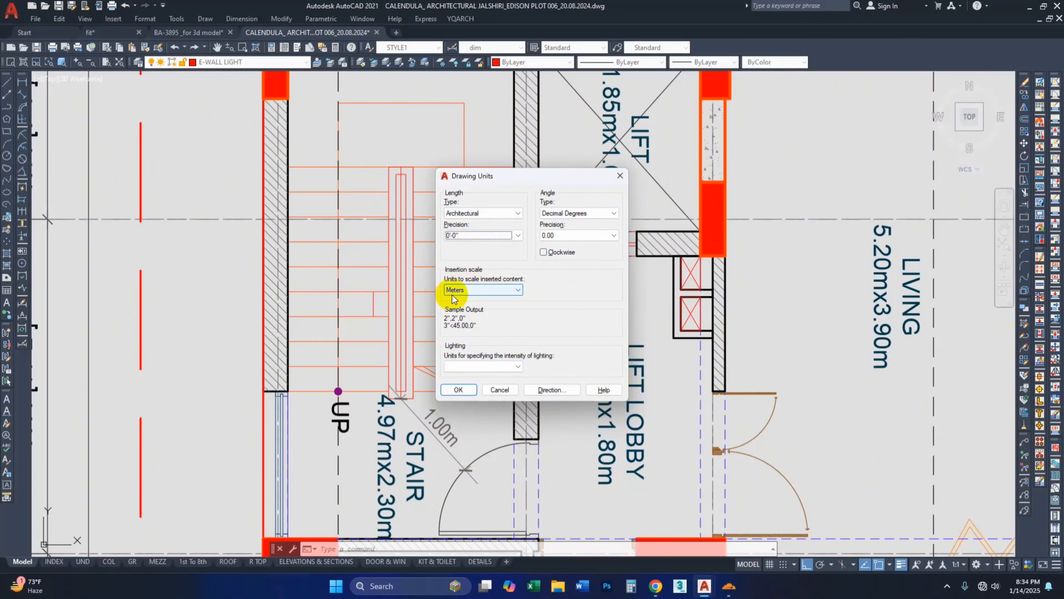
pyautogui.click(462, 290)
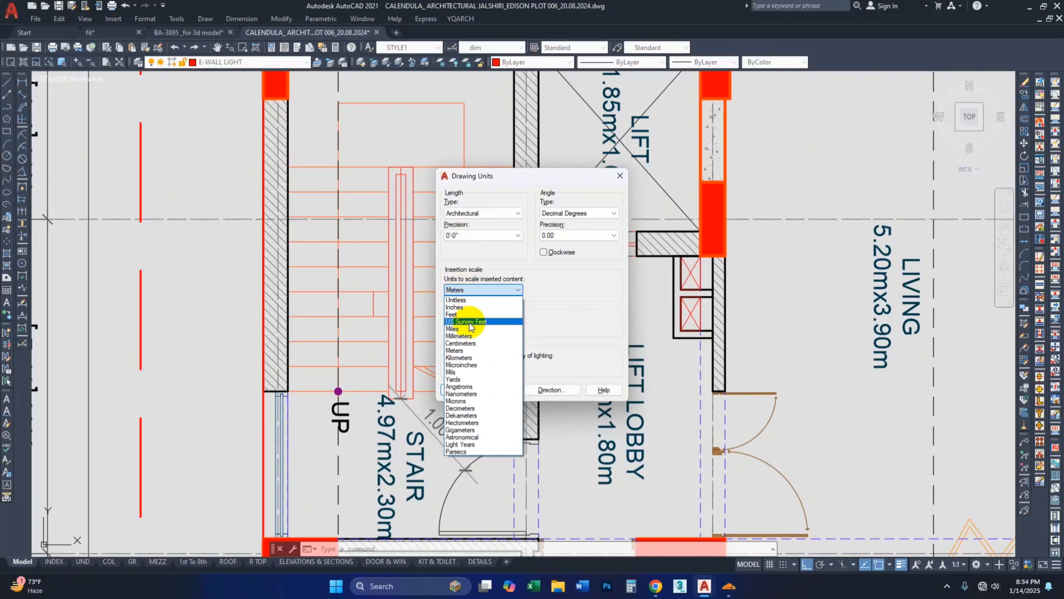
pyautogui.click(471, 306)
pyautogui.click(472, 367)
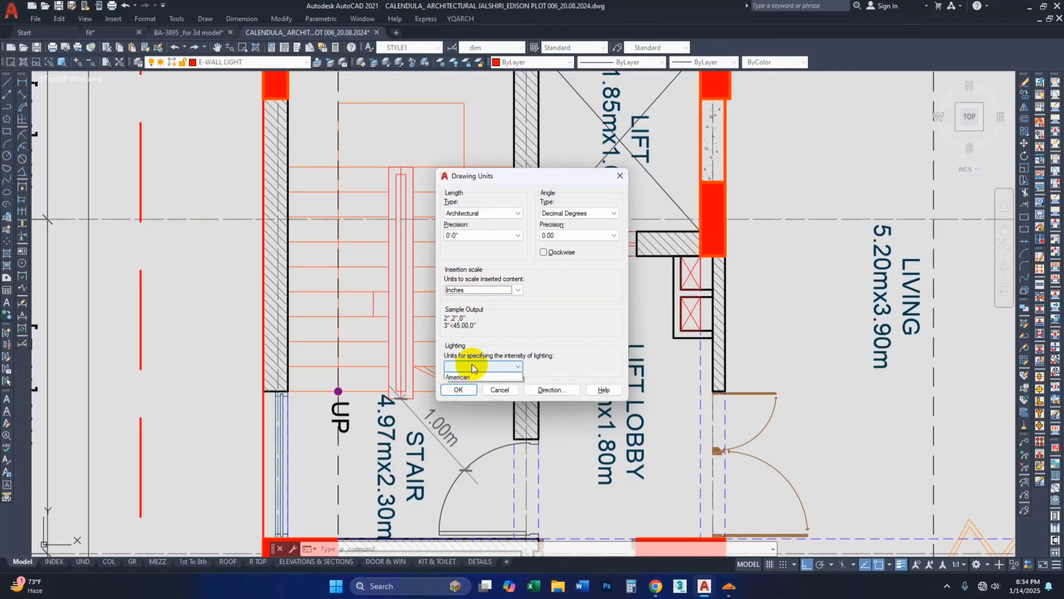
pyautogui.click(463, 383)
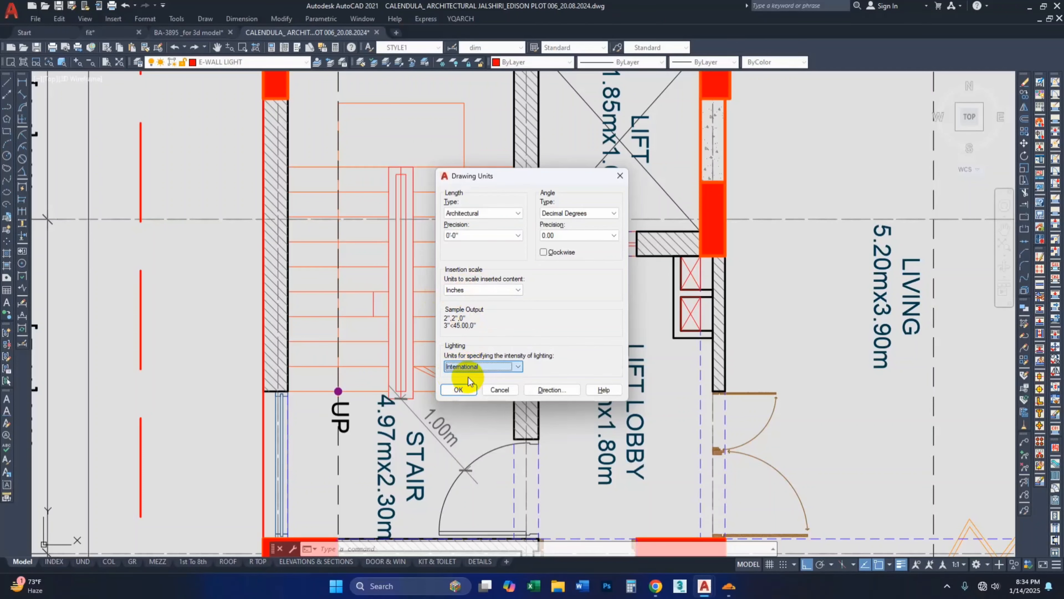
pyautogui.click(459, 390)
pyautogui.scroll(-6, 540, 292)
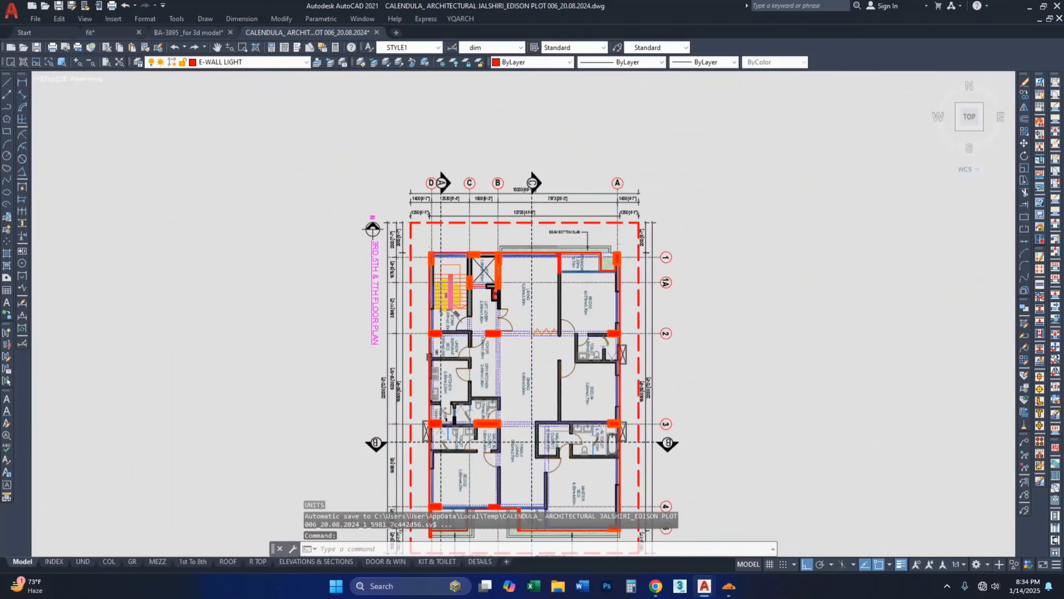
pyautogui.scroll(-3, 692, 290)
pyautogui.scroll(4, 459, 297)
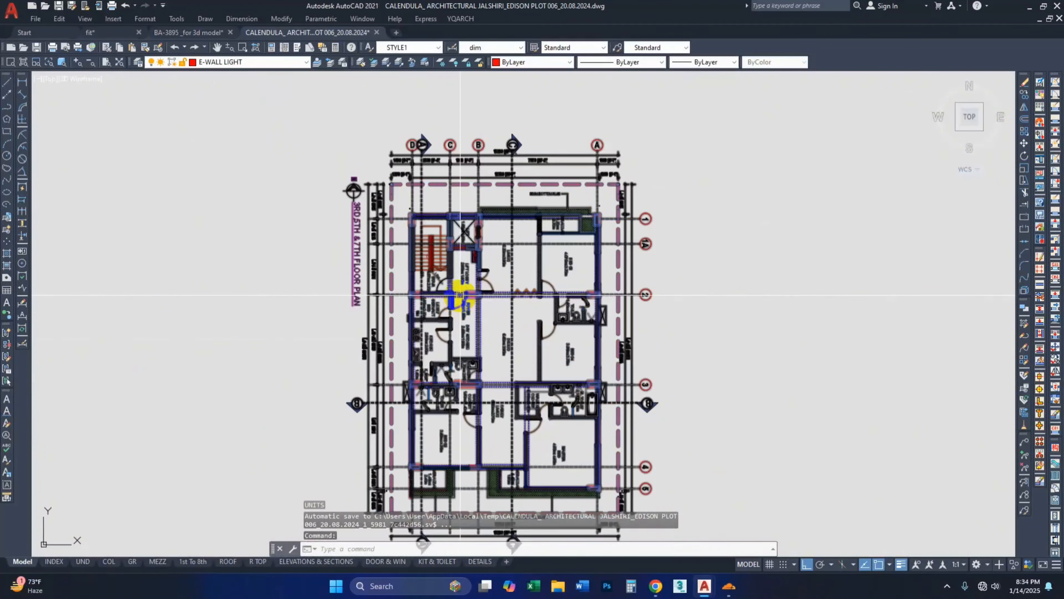
pyautogui.scroll(-4, 459, 298)
pyautogui.scroll(2, 475, 290)
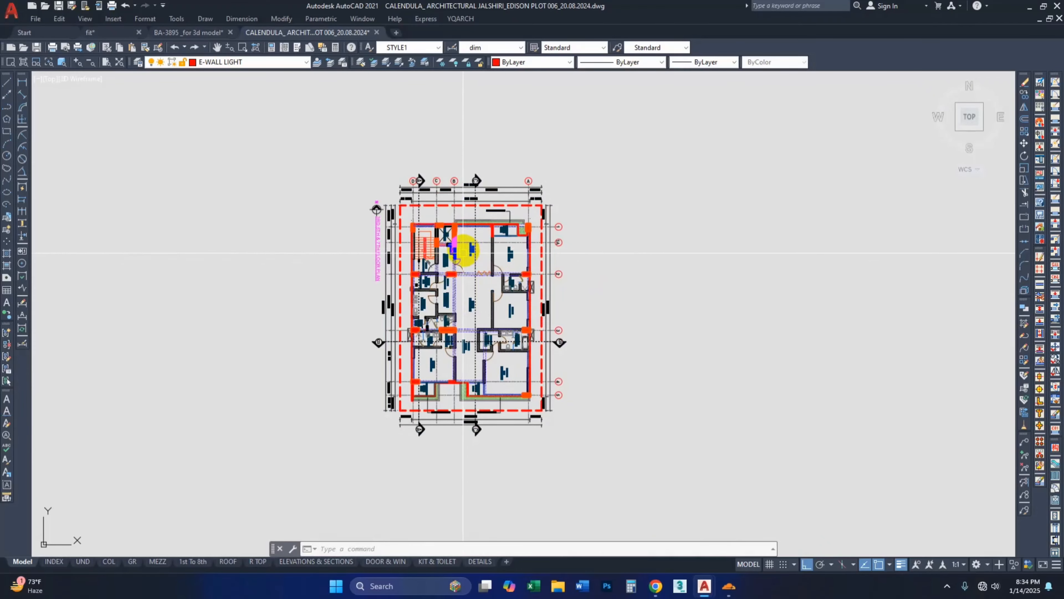
pyautogui.scroll(4, 466, 249)
pyautogui.click(421, 223)
pyautogui.scroll(-2, 419, 226)
pyautogui.moveTo(410, 251)
pyautogui.mouseDown(button='middle')
pyautogui.moveTo(415, 267)
pyautogui.moveTo(417, 250)
pyautogui.mouseUp(button='middle')
pyautogui.press('Escape')
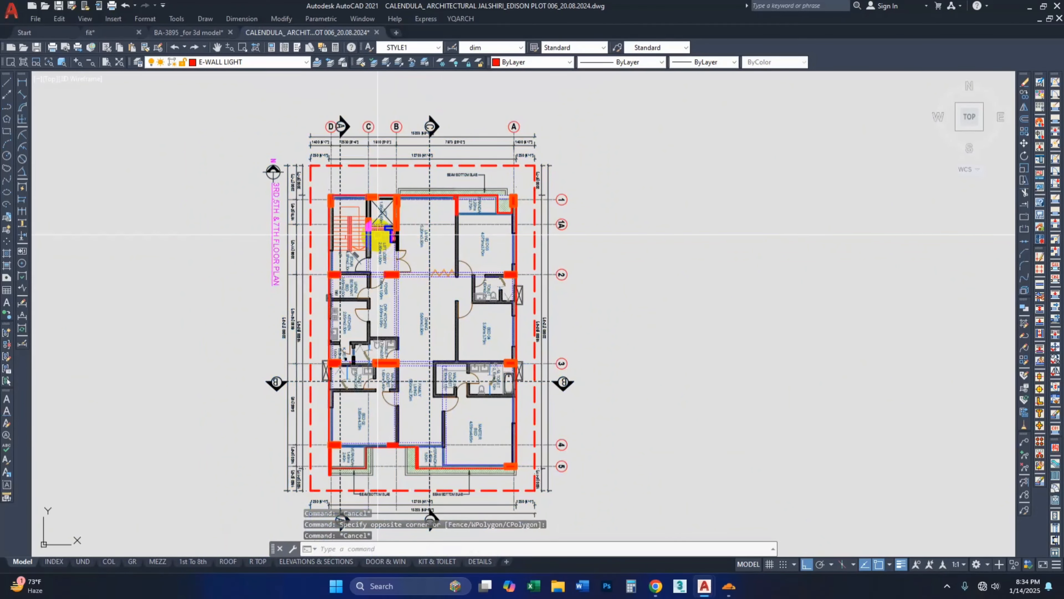
pyautogui.click(378, 235)
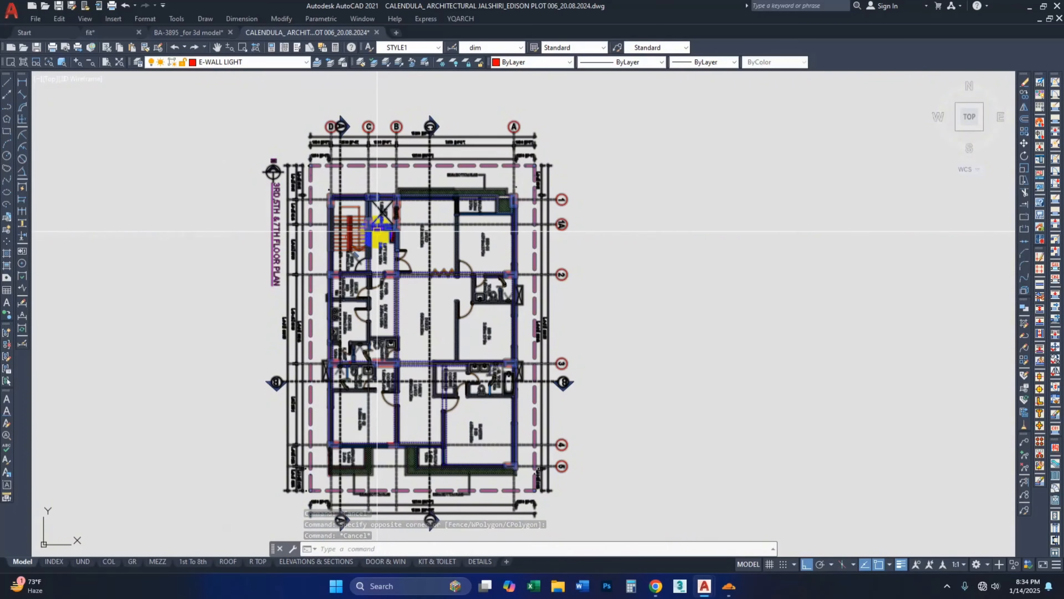
pyautogui.press('Escape')
pyautogui.scroll(4, 260, 239)
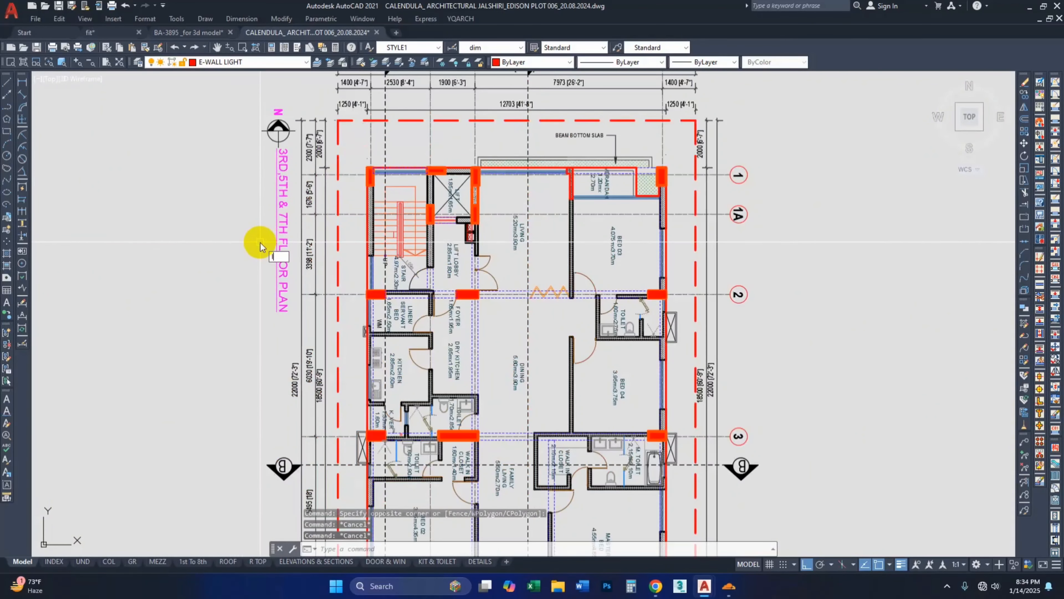
pyautogui.write('l')
pyautogui.press('Return')
pyautogui.scroll(-5, 249, 230)
pyautogui.click(190, 213)
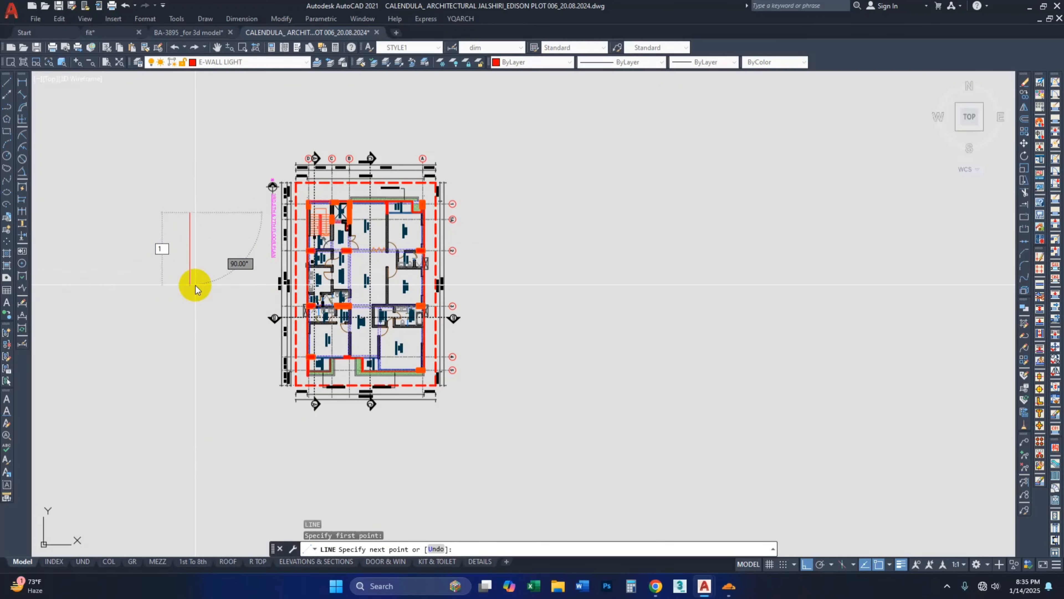
pyautogui.write('0')
pyautogui.write("''")
pyautogui.press('Return')
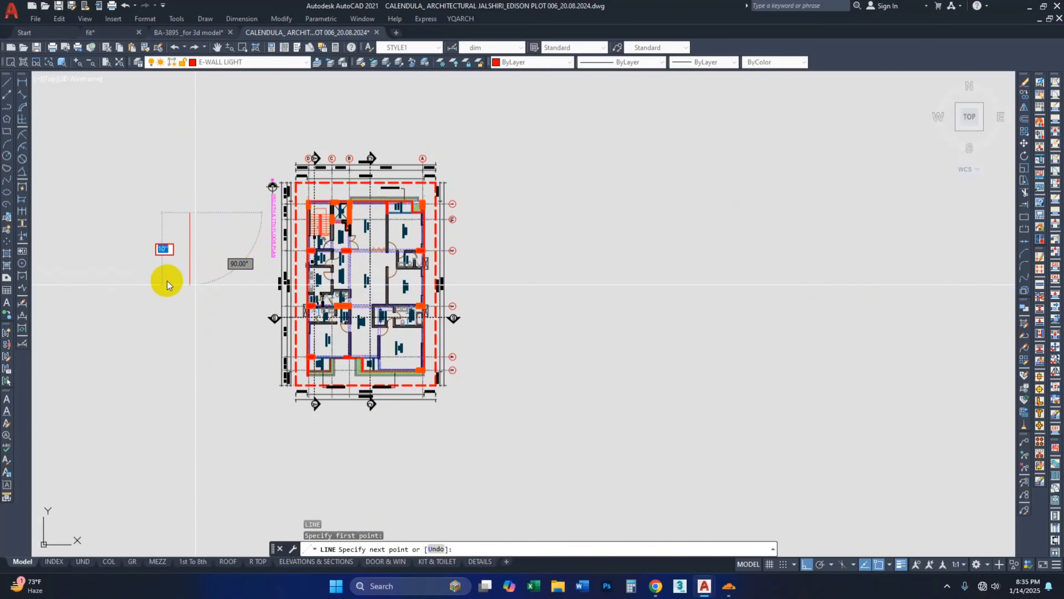
pyautogui.press('Escape')
pyautogui.press('Escape')
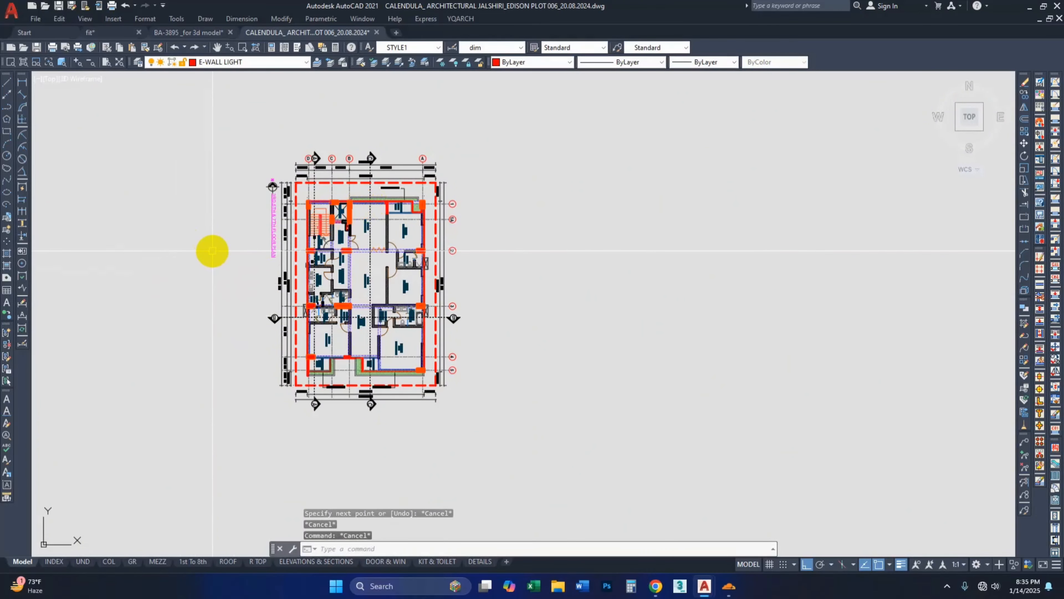
# Step: Draw a vertical line 10 inches long in the empty space to the left of the floor plan
pyautogui.write('l')
pyautogui.press('Return')
pyautogui.click(188, 217)
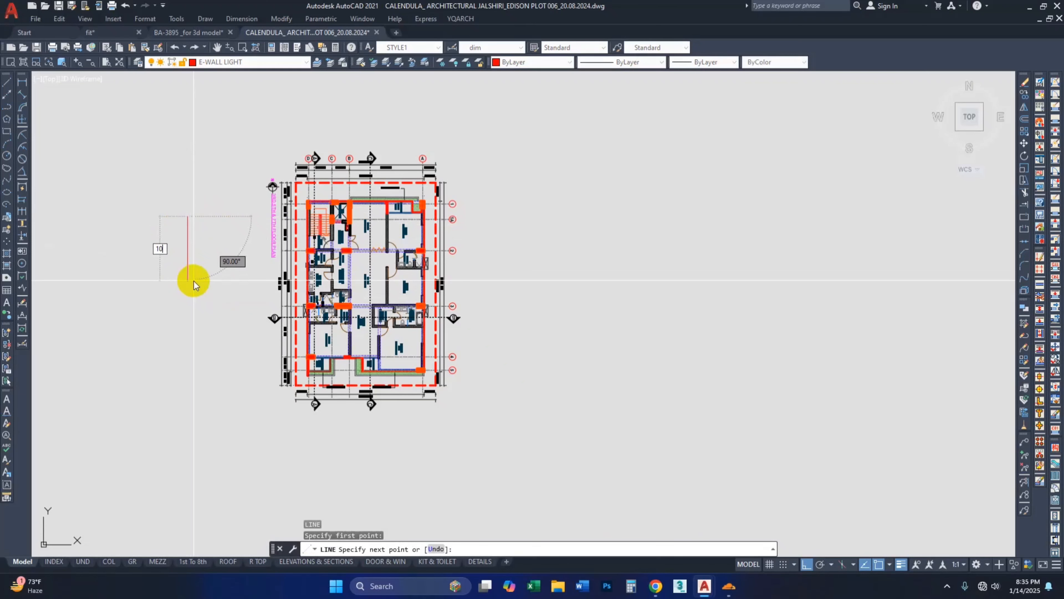
pyautogui.press('Return')
pyautogui.press('Escape')
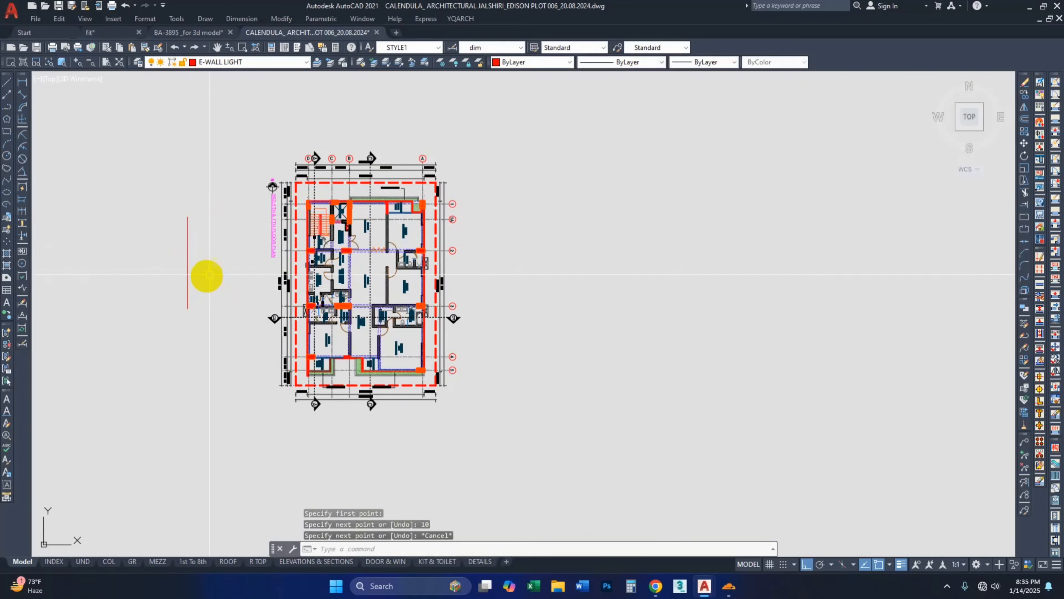
# Step: Check the new 10-inch line against the floor plan by selecting it, and clear the selection
pyautogui.scroll(2, 187, 279)
pyautogui.click(206, 260)
pyautogui.click(159, 283)
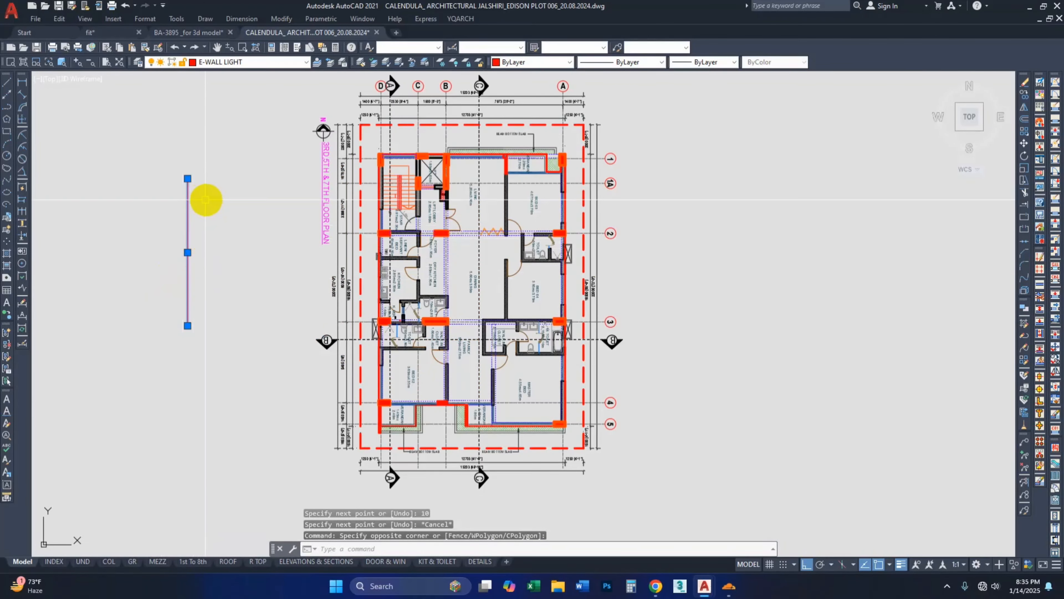
pyautogui.press('Escape')
pyautogui.scroll(2, 206, 199)
pyautogui.click(198, 207)
pyautogui.click(209, 265)
pyautogui.press('Escape')
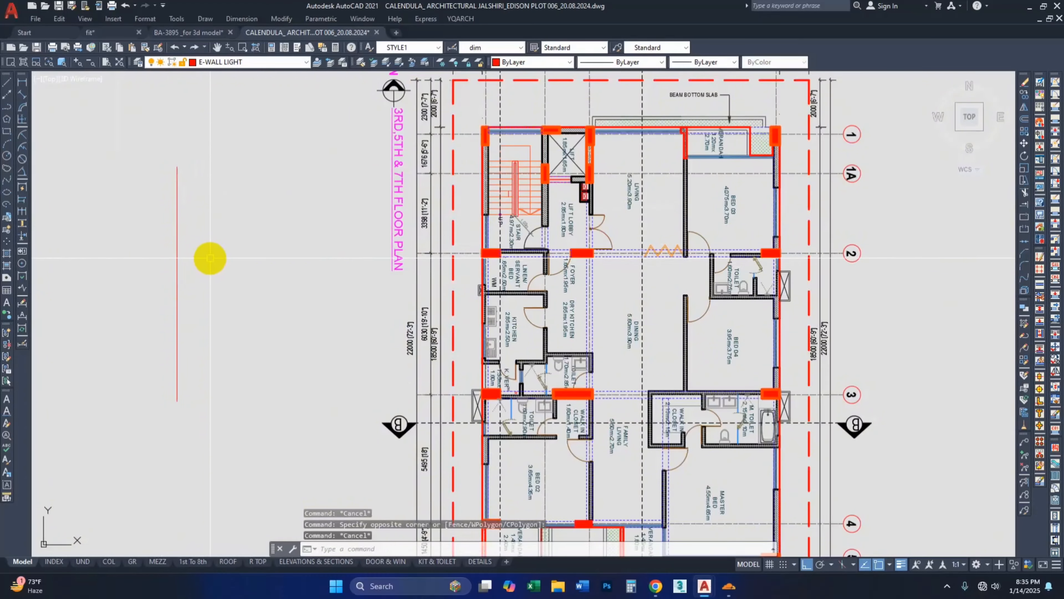
pyautogui.scroll(-2, 211, 256)
pyautogui.scroll(2, 209, 248)
pyautogui.scroll(-4, 453, 226)
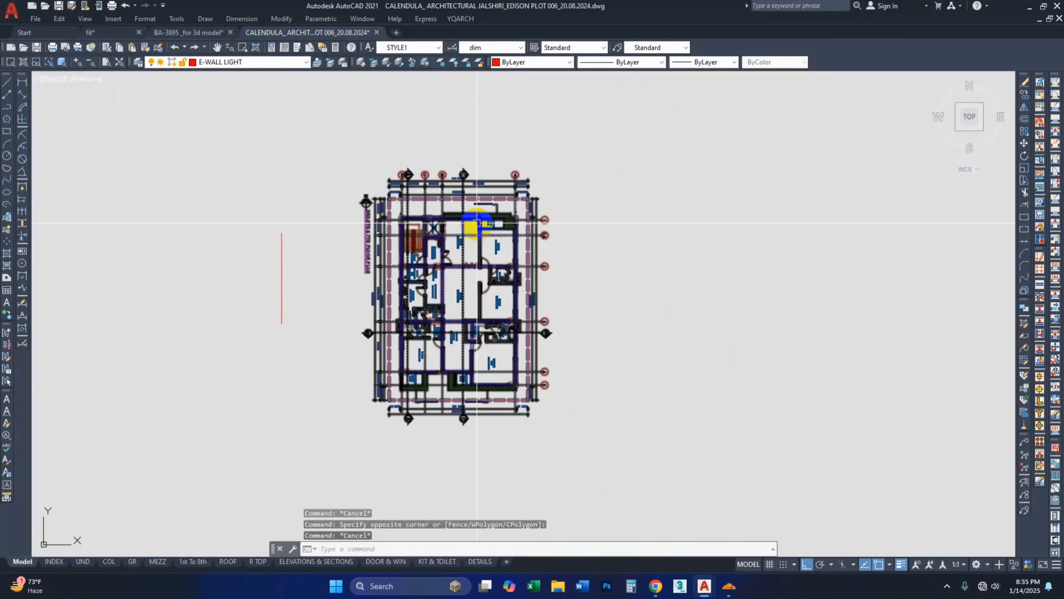
pyautogui.hotkey('ctrl', 'a')
pyautogui.scroll(2, 472, 222)
pyautogui.press('Escape')
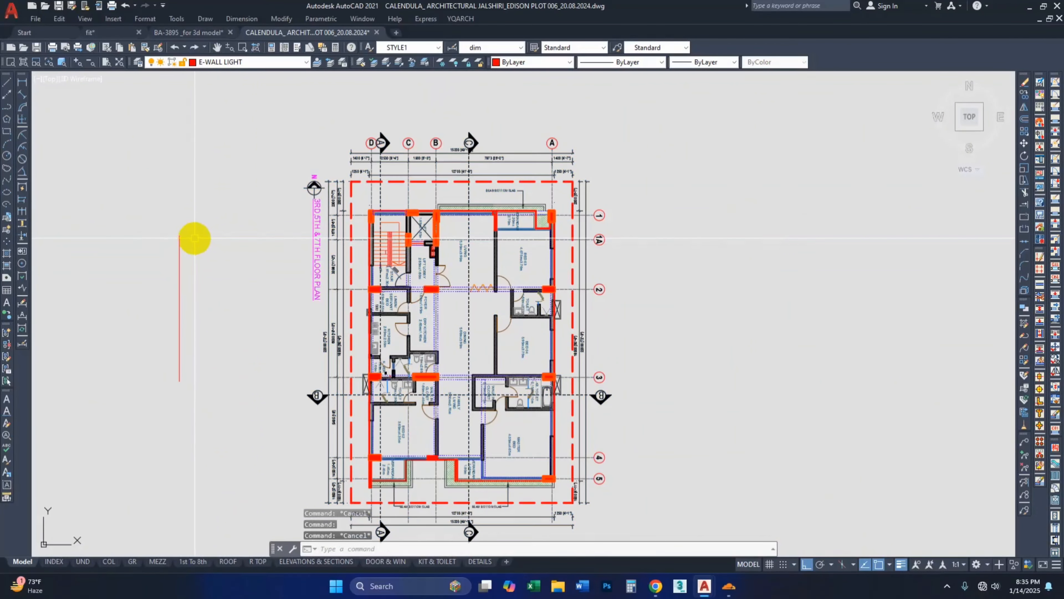
pyautogui.click(180, 250)
pyautogui.click(186, 272)
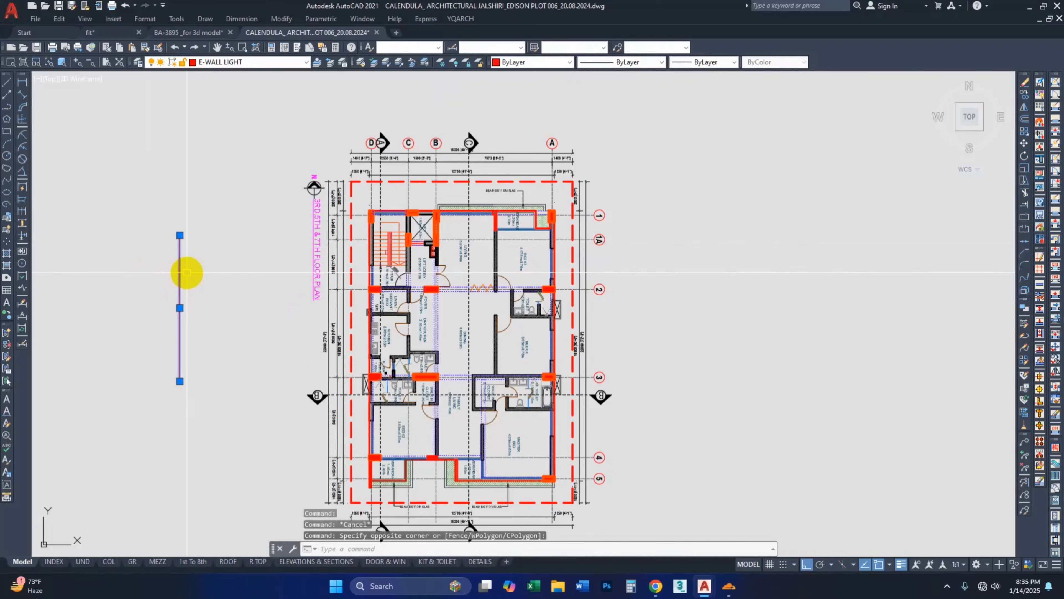
pyautogui.press('Escape')
pyautogui.press('Escape')
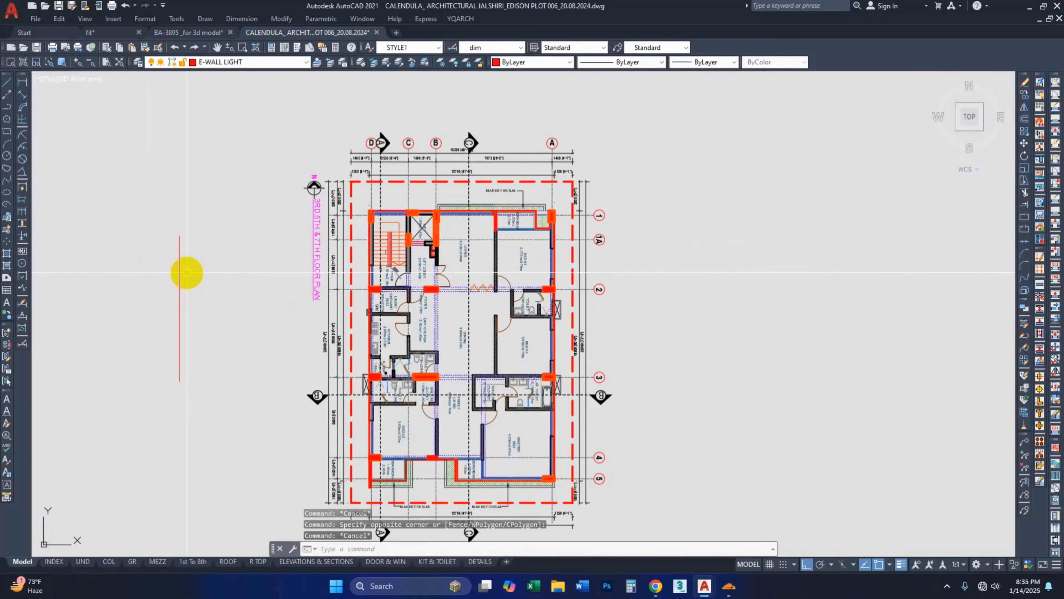
# Step: Align the floor plan block and the 10-inch line, matching the tread reference line's upper end to the 10-inch line's upper end
pyautogui.write('a')
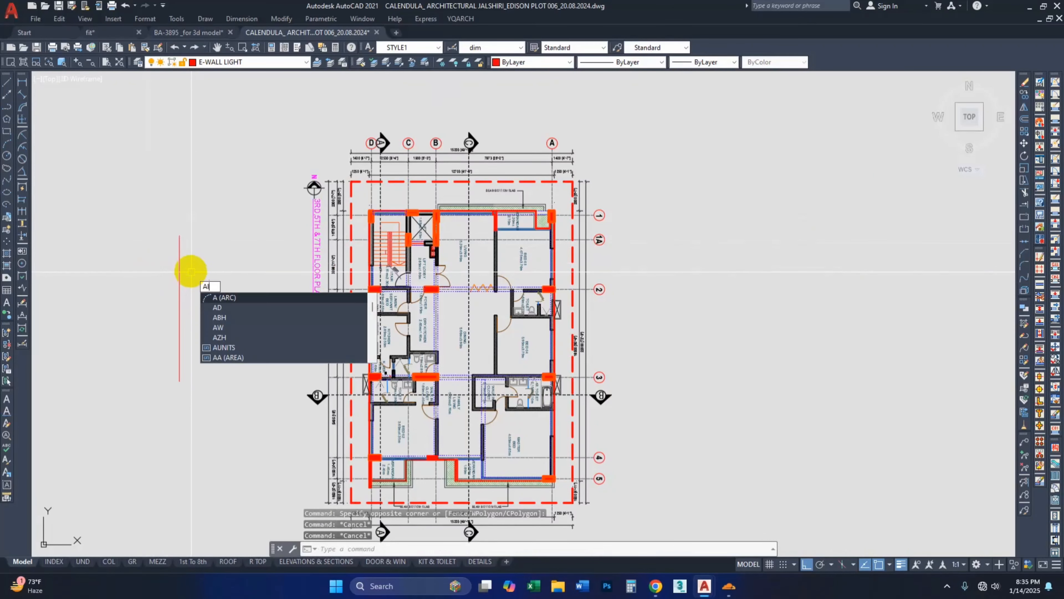
pyautogui.write('l')
pyautogui.press('Return')
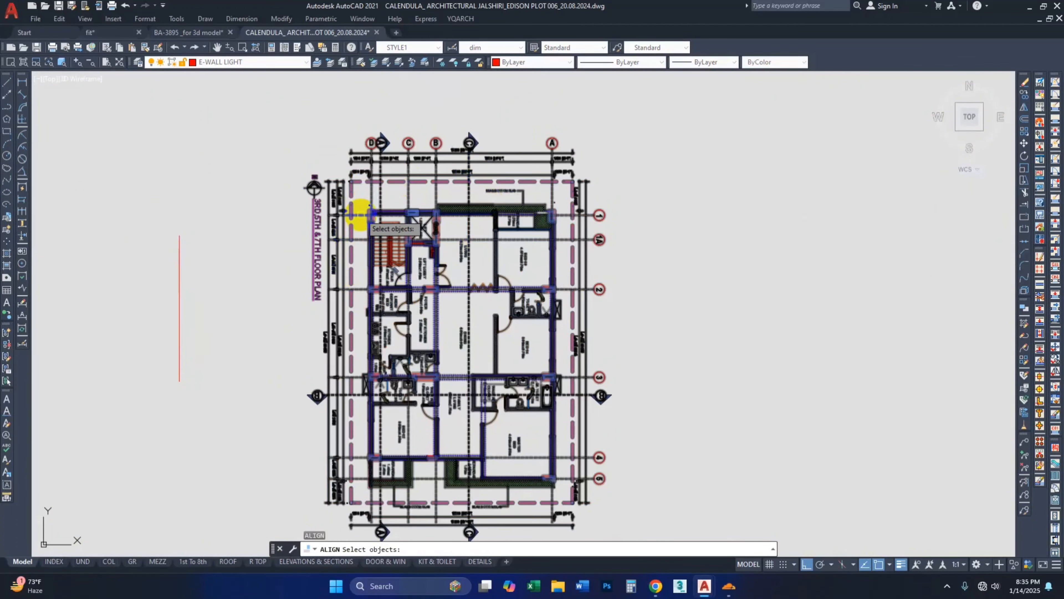
pyautogui.click(384, 232)
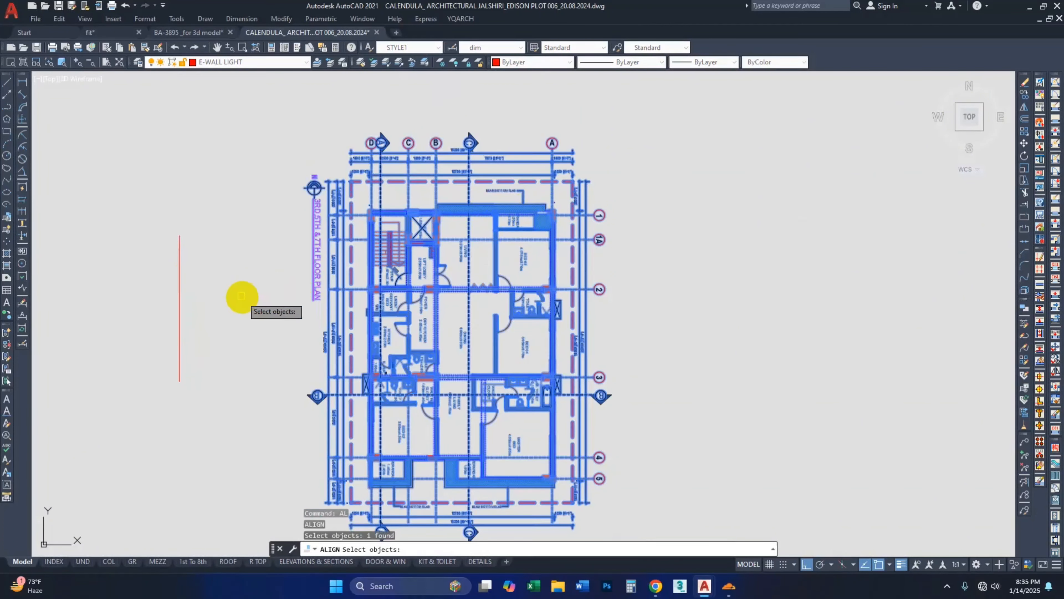
pyautogui.click(179, 245)
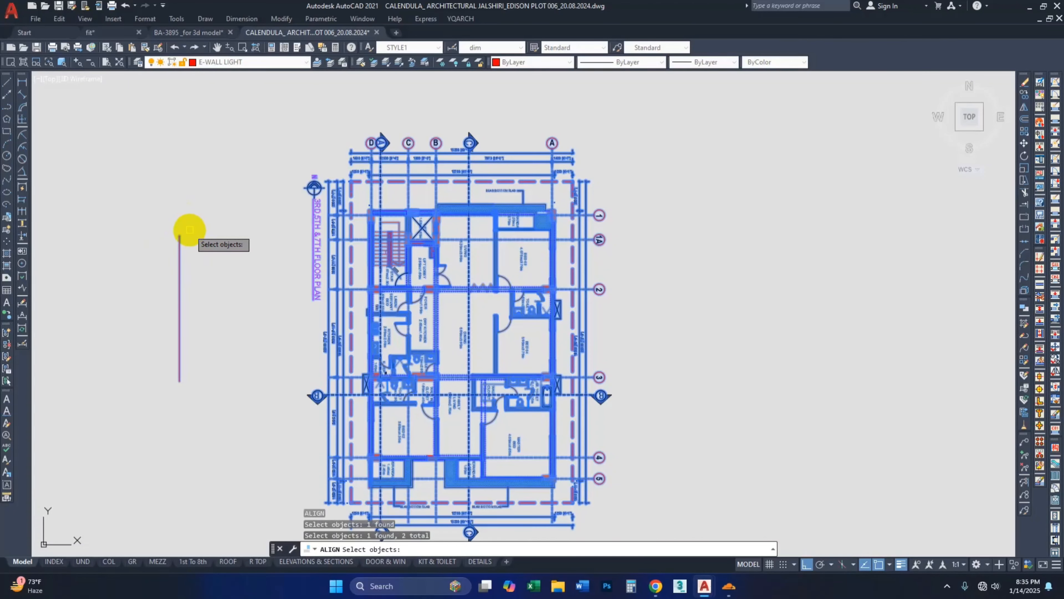
pyautogui.press('Return')
pyautogui.scroll(8, 380, 255)
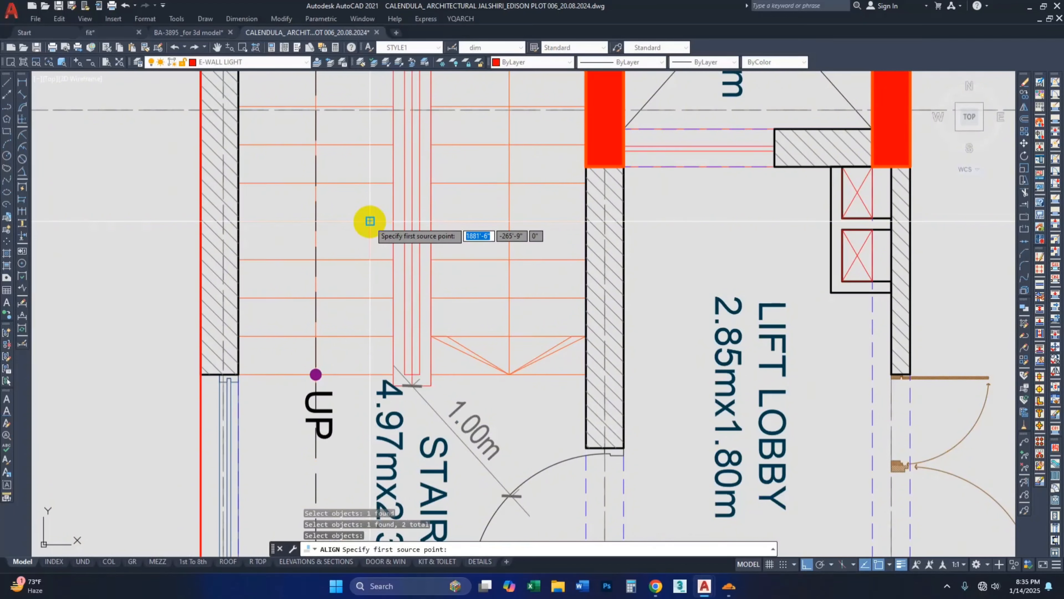
pyautogui.click(370, 220)
pyautogui.scroll(-10, 370, 220)
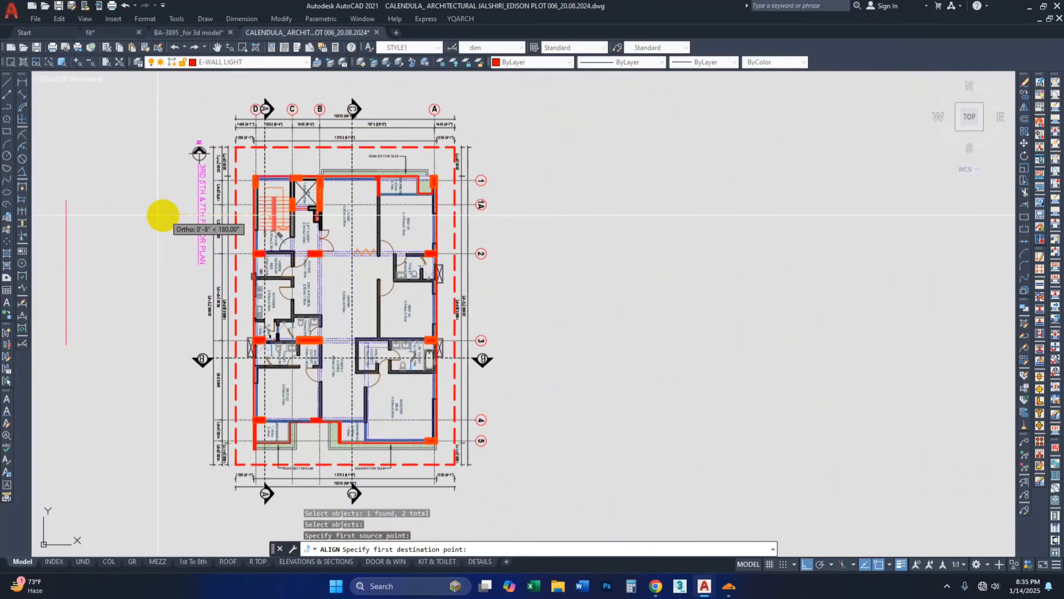
pyautogui.scroll(4, 66, 200)
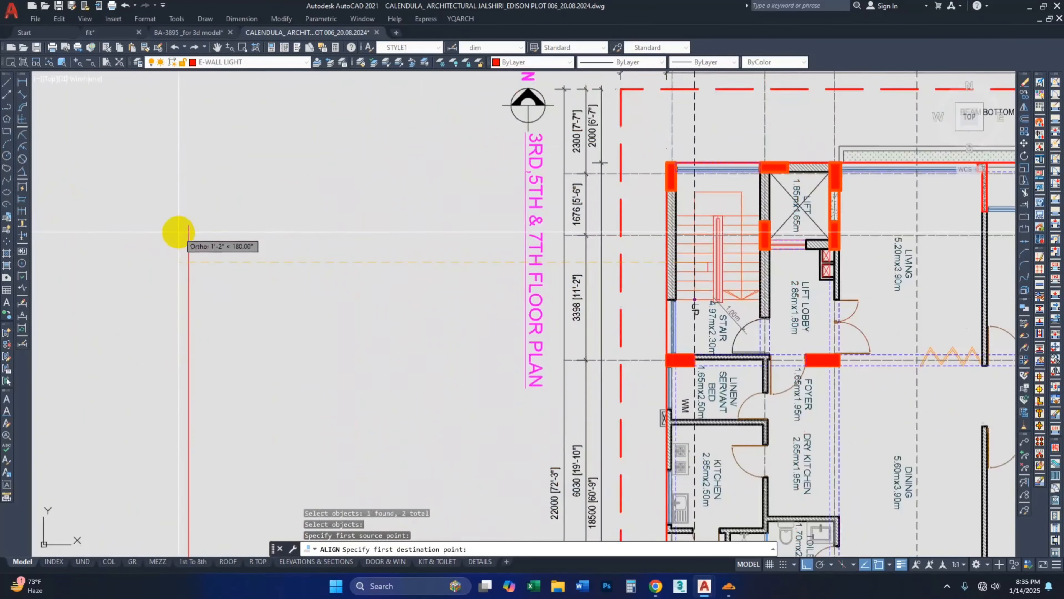
pyautogui.click(180, 230)
# Step: Match the tread's lower edge point to the 10-inch line's lower end and finish Align with scaling to the alignment points
pyautogui.scroll(-8, 184, 229)
pyautogui.scroll(6, 277, 200)
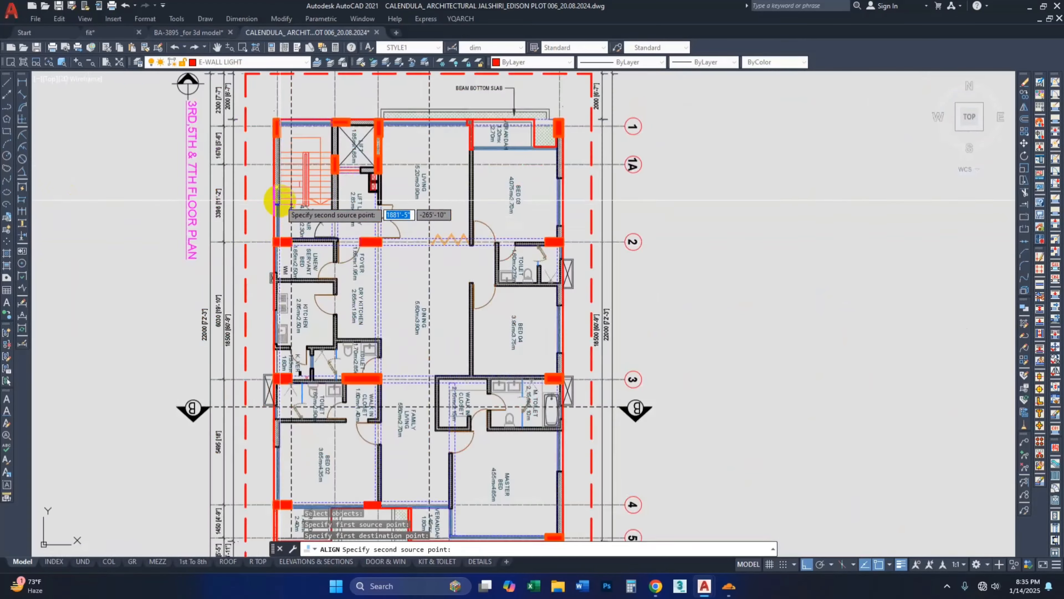
pyautogui.scroll(5, 276, 201)
pyautogui.click(319, 245)
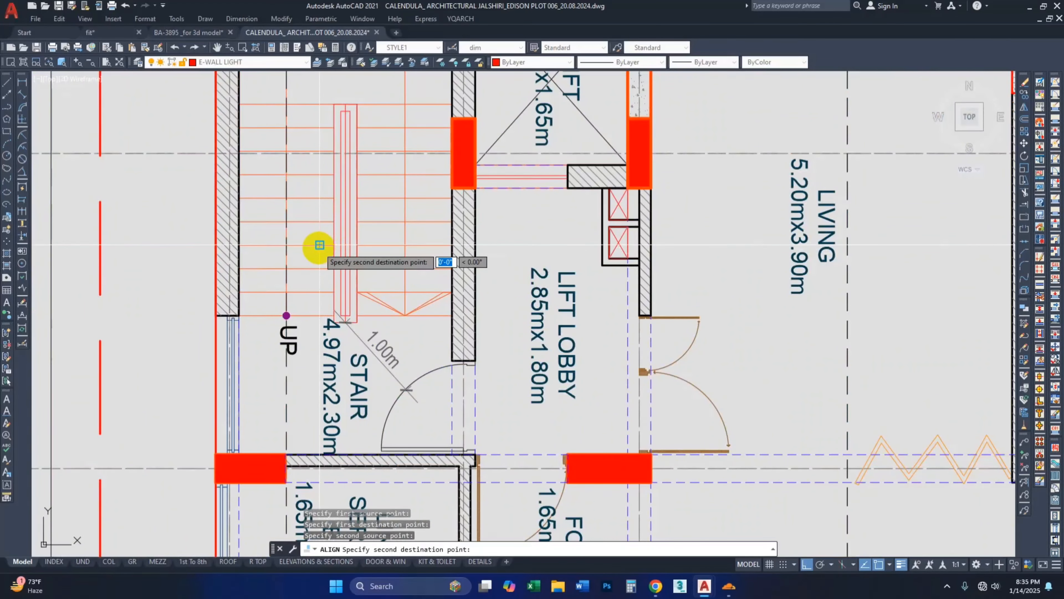
pyautogui.scroll(-8, 319, 245)
pyautogui.scroll(6, 188, 371)
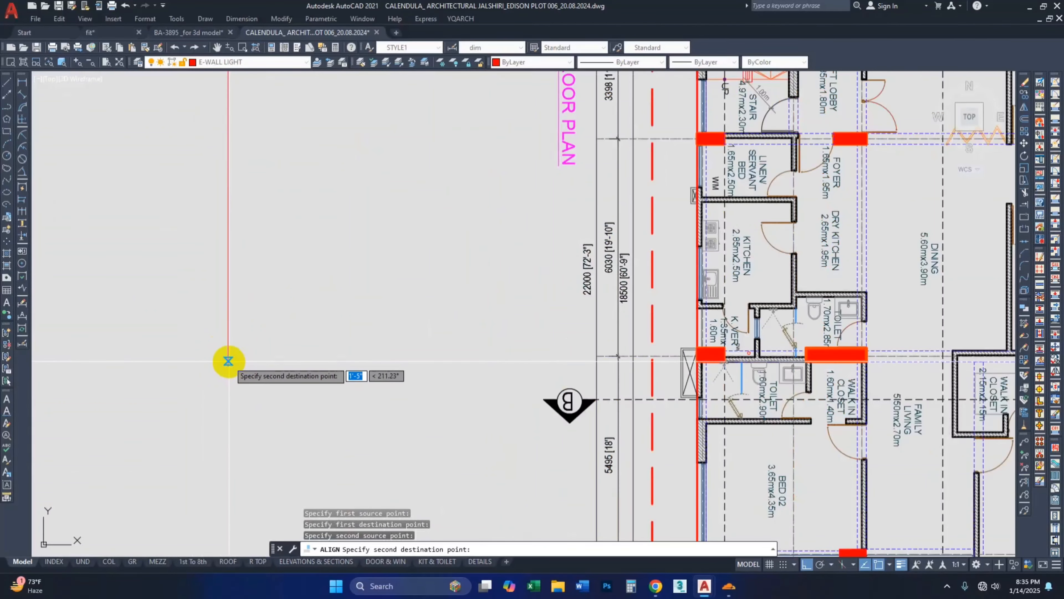
pyautogui.click(228, 365)
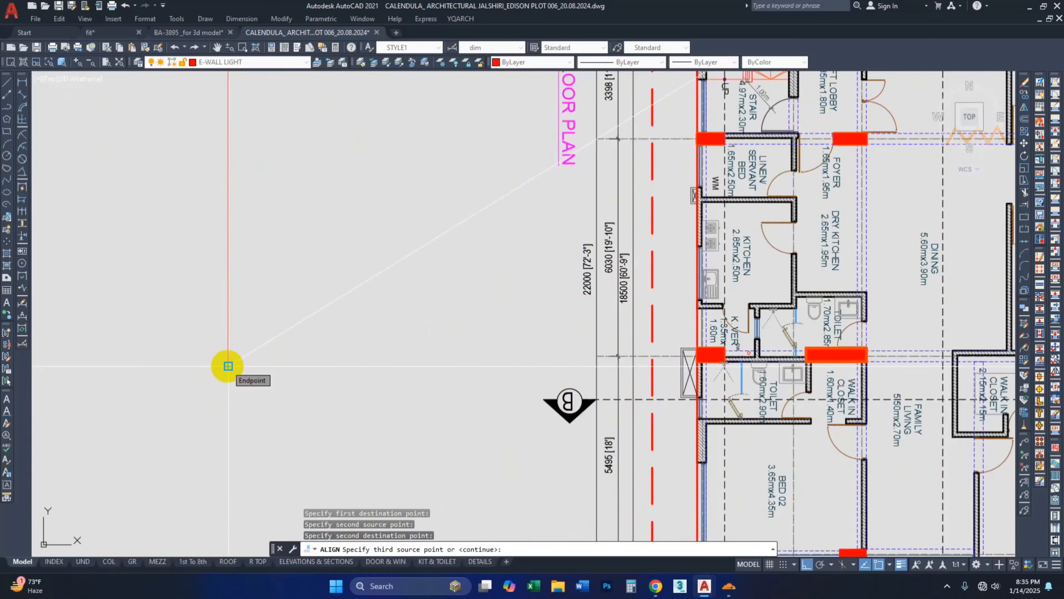
pyautogui.press('Return')
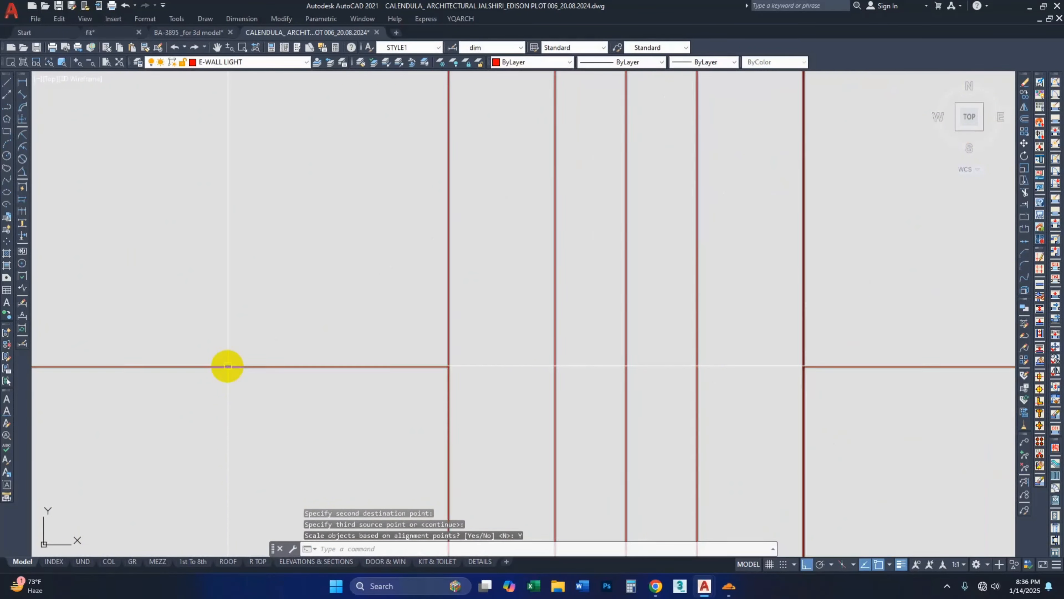
# Step: Delete the leftover vertical line standing to the left of the floor plan
pyautogui.scroll(-12, 234, 363)
pyautogui.scroll(2, 226, 352)
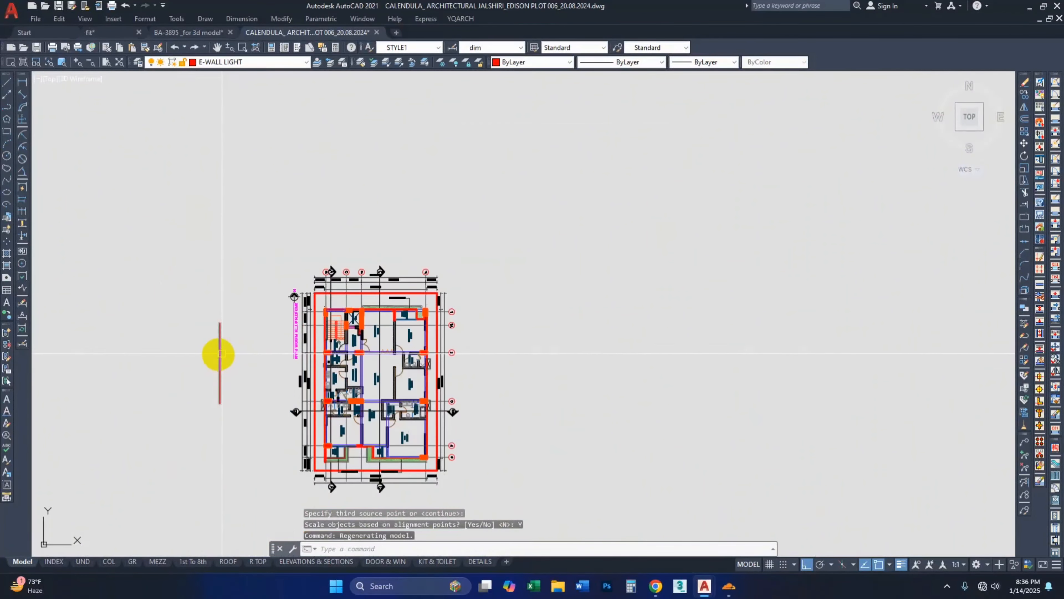
pyautogui.press('Escape')
pyautogui.click(233, 362)
pyautogui.click(184, 277)
pyautogui.scroll(4, 110, 423)
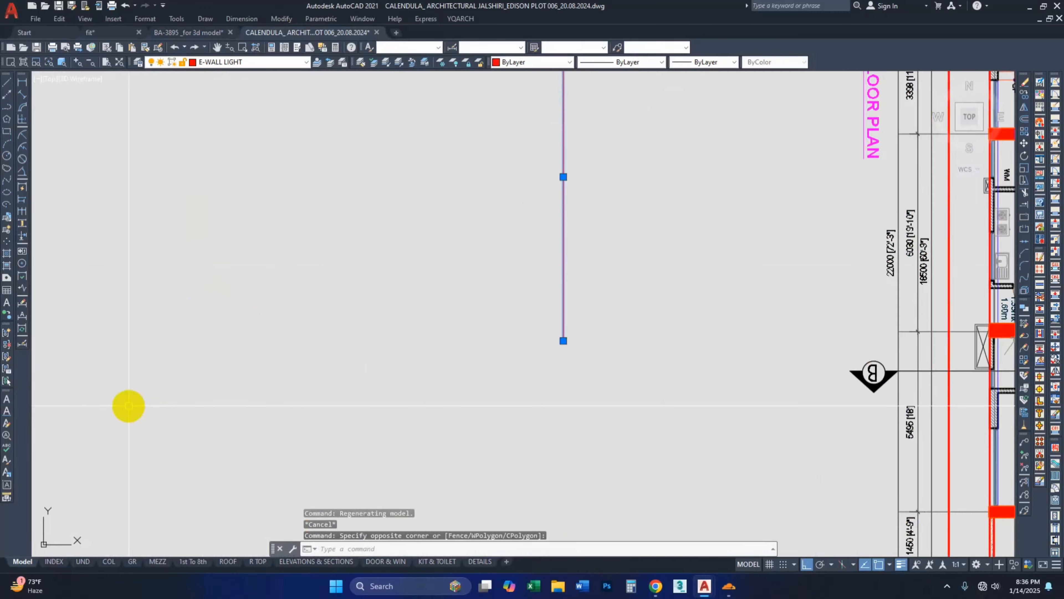
pyautogui.scroll(-2, 126, 404)
pyautogui.press('Delete')
# Step: Regenerate the model display of the rescaled floor plan
pyautogui.scroll(4, 506, 269)
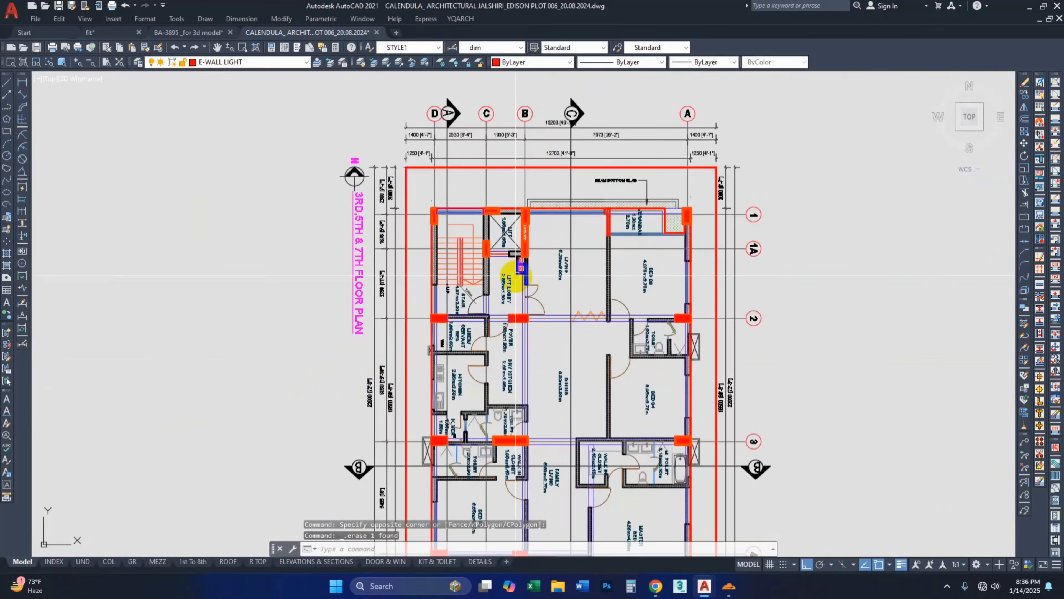
pyautogui.scroll(-6, 429, 273)
pyautogui.scroll(4, 429, 274)
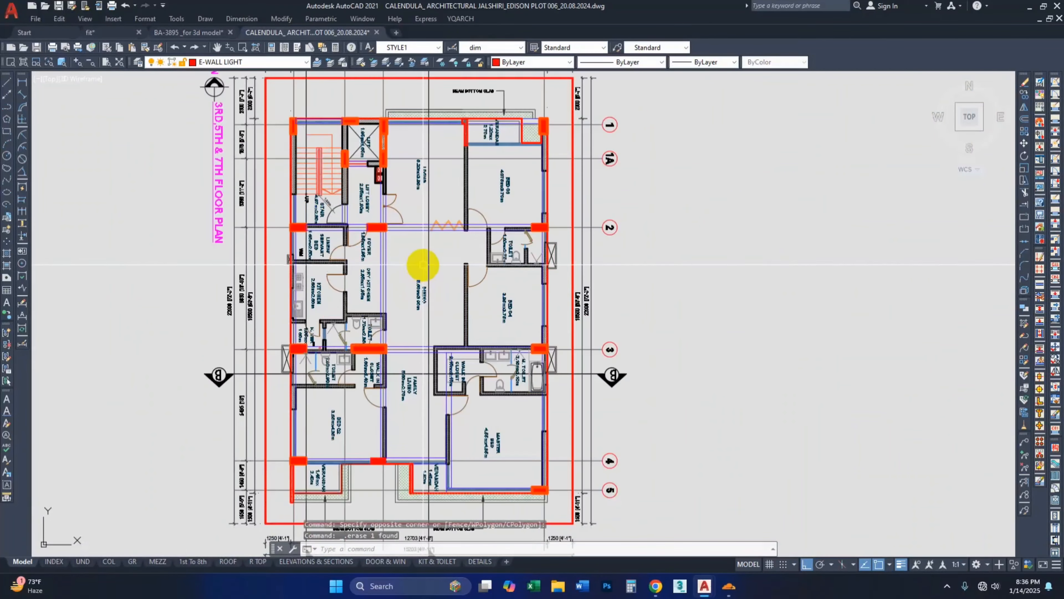
pyautogui.click(396, 207)
pyautogui.press('Escape')
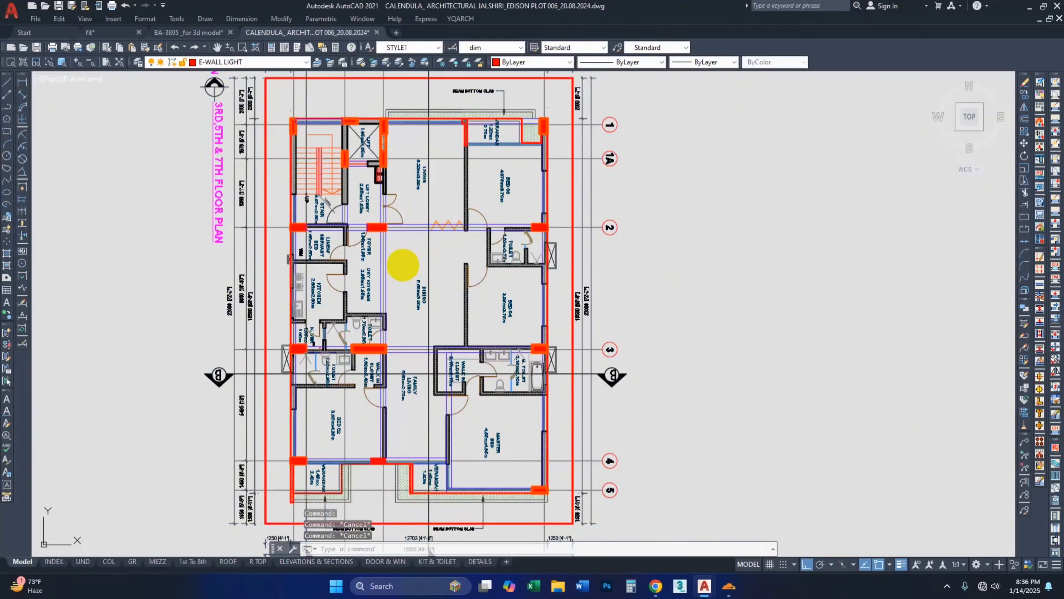
pyautogui.write('RE')
pyautogui.press('Return')
pyautogui.scroll(5, 434, 292)
pyautogui.scroll(-5, 380, 233)
pyautogui.scroll(8, 268, 241)
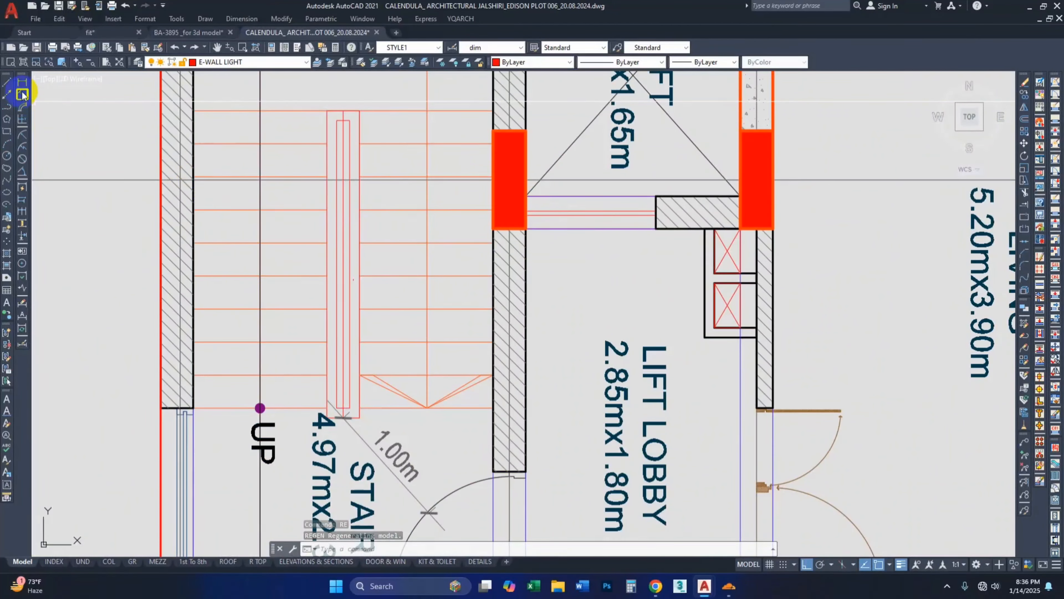
# Step: Select the entire drawing and set the linear unit format of the dim dimension style override to Architectural
pyautogui.click(22, 83)
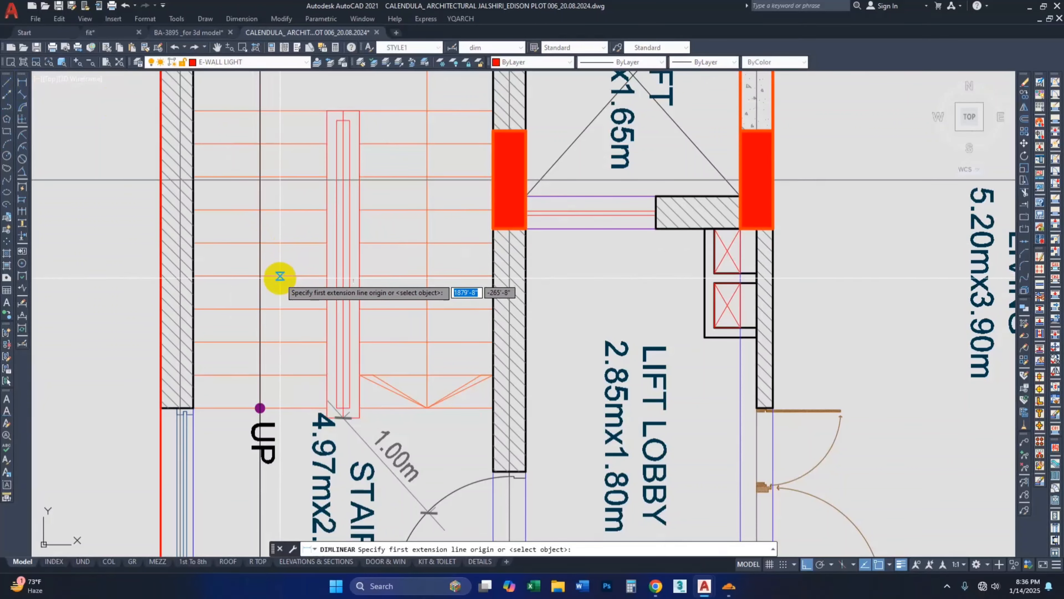
pyautogui.press('Escape')
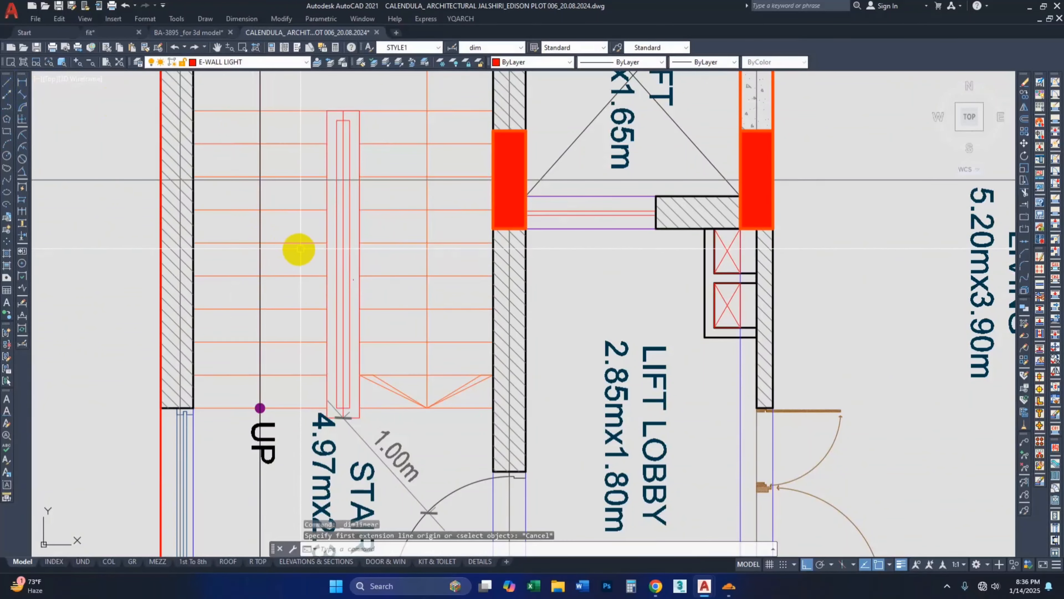
pyautogui.hotkey('ctrl', 'a')
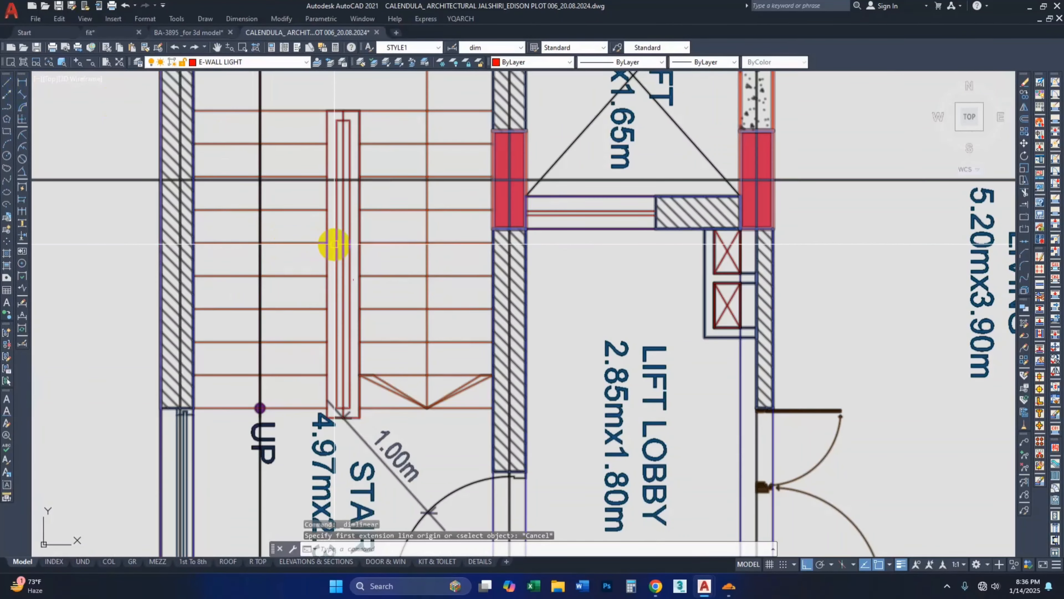
pyautogui.write('d')
pyautogui.press('Return')
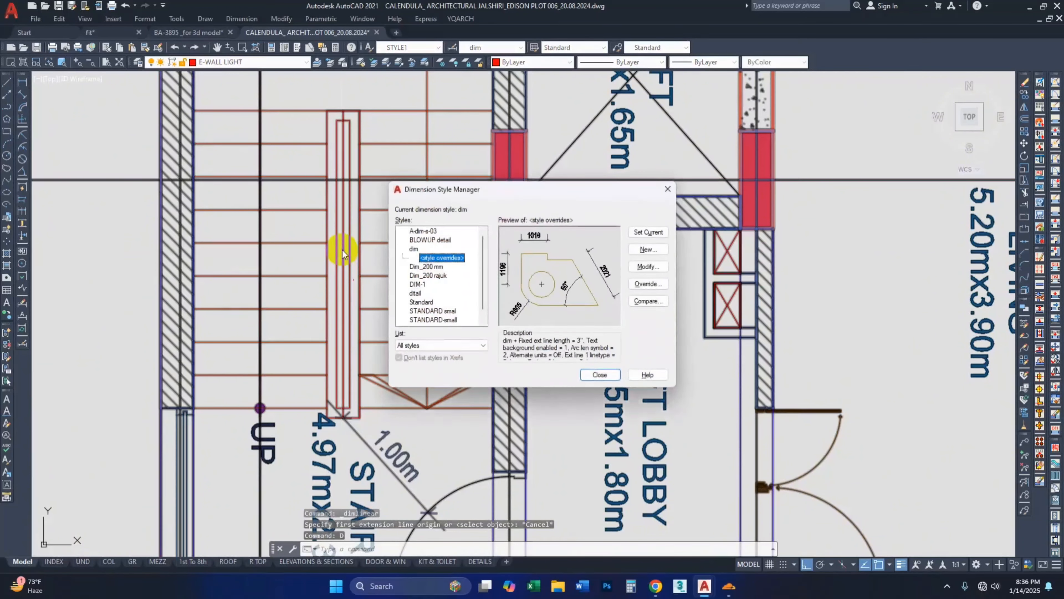
pyautogui.click(651, 267)
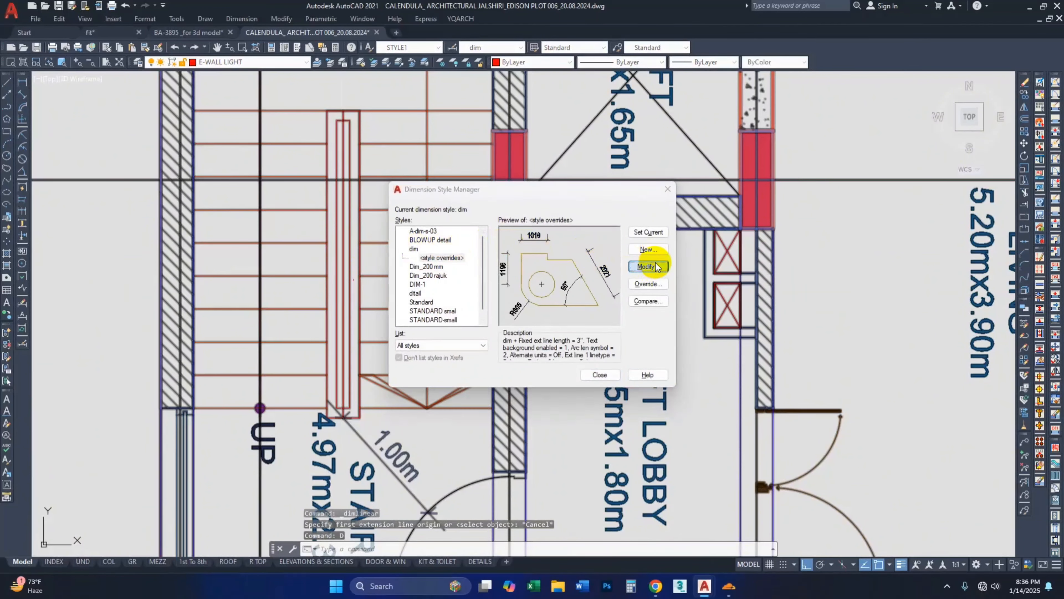
pyautogui.click(525, 171)
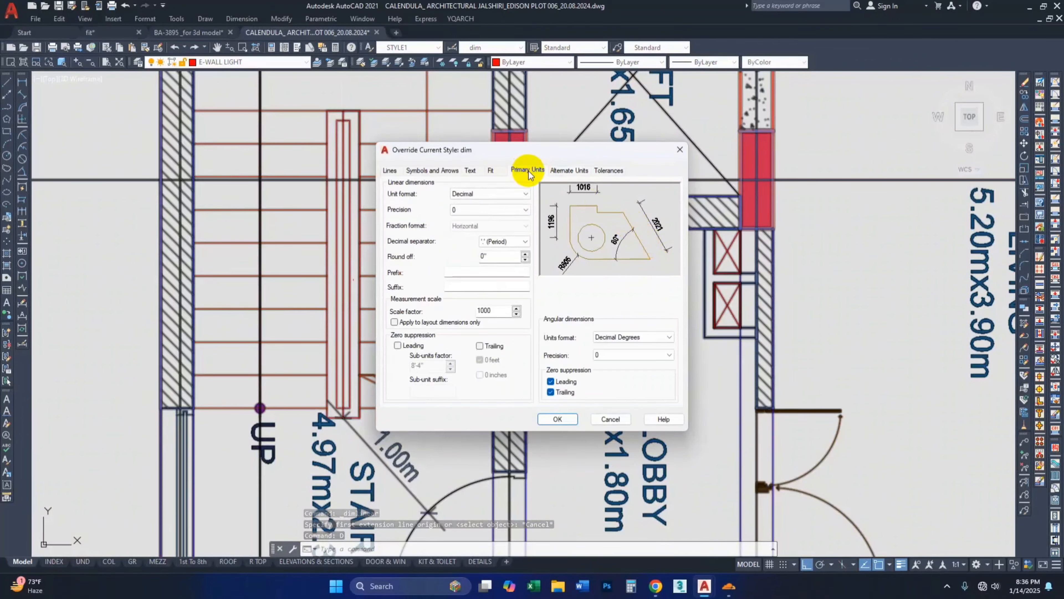
pyautogui.click(474, 195)
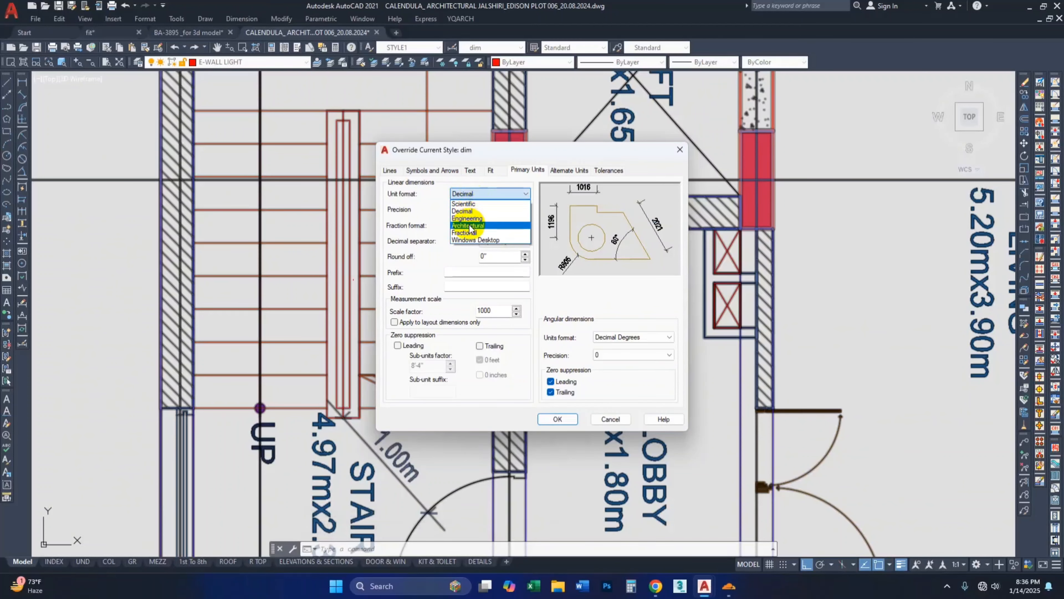
pyautogui.click(470, 227)
# Step: Keep the override's dimension precision at 0'-0", make the style current and close the Dimension Style Manager
pyautogui.click(476, 211)
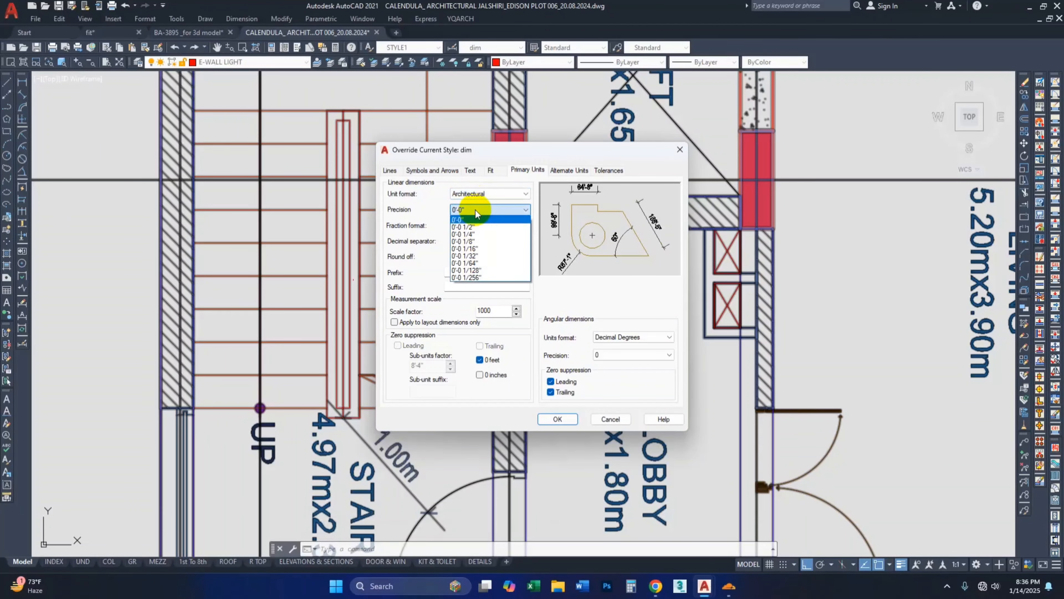
pyautogui.click(476, 209)
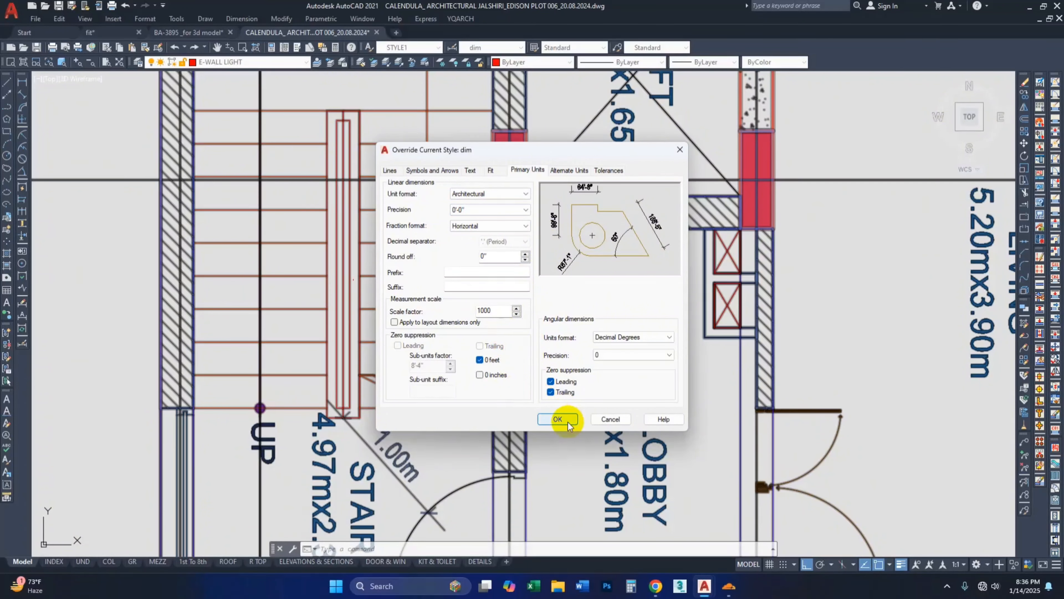
pyautogui.click(557, 419)
pyautogui.click(657, 234)
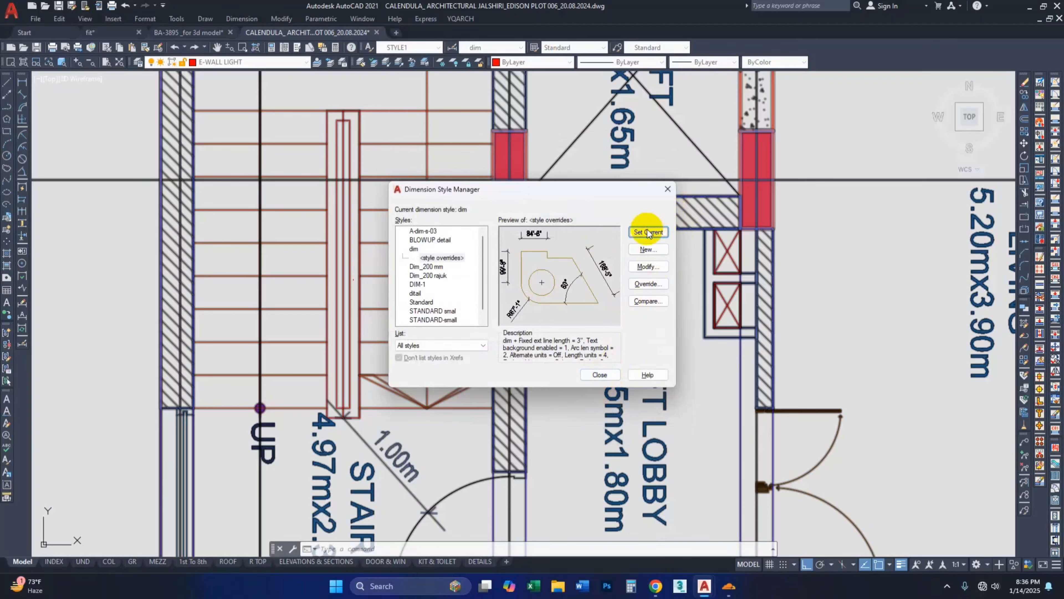
pyautogui.click(595, 374)
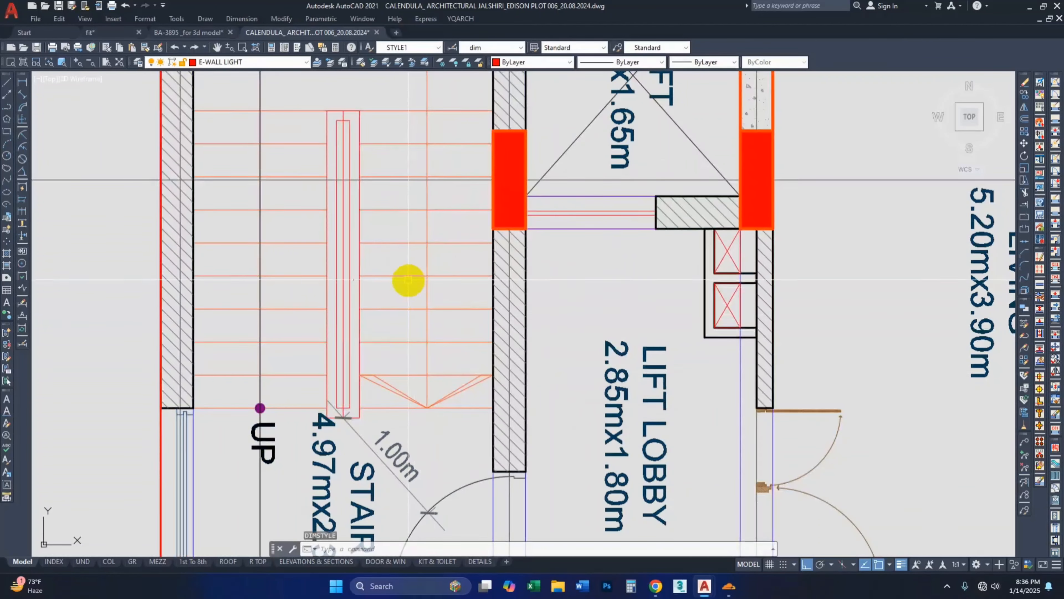
# Step: Try a linear dimension between two adjacent tread lines in the stair's right-hand flight
pyautogui.scroll(-3, 395, 275)
pyautogui.scroll(3, 223, 172)
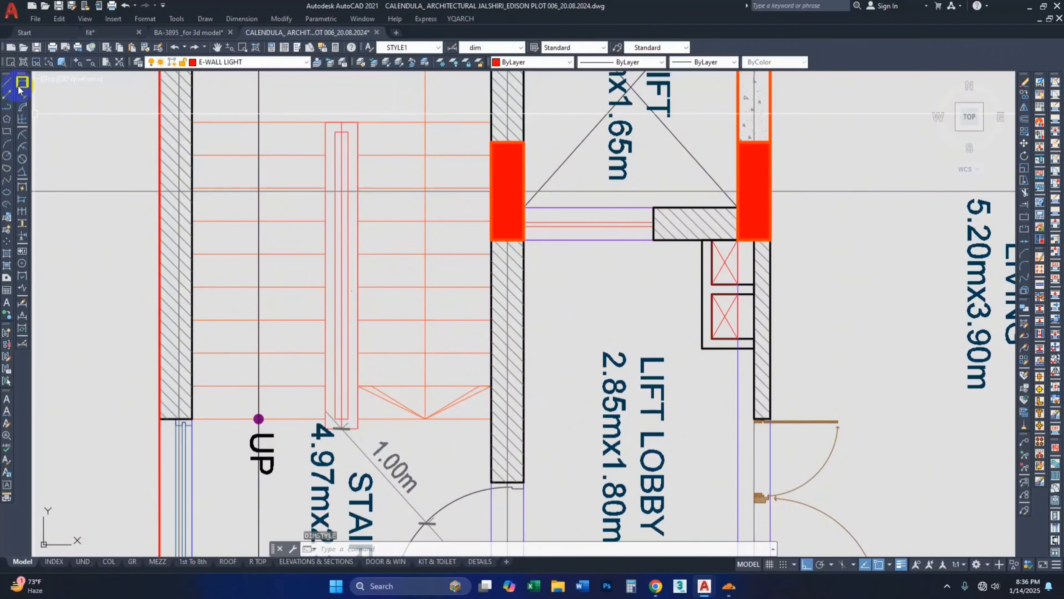
pyautogui.click(20, 86)
pyautogui.click(384, 288)
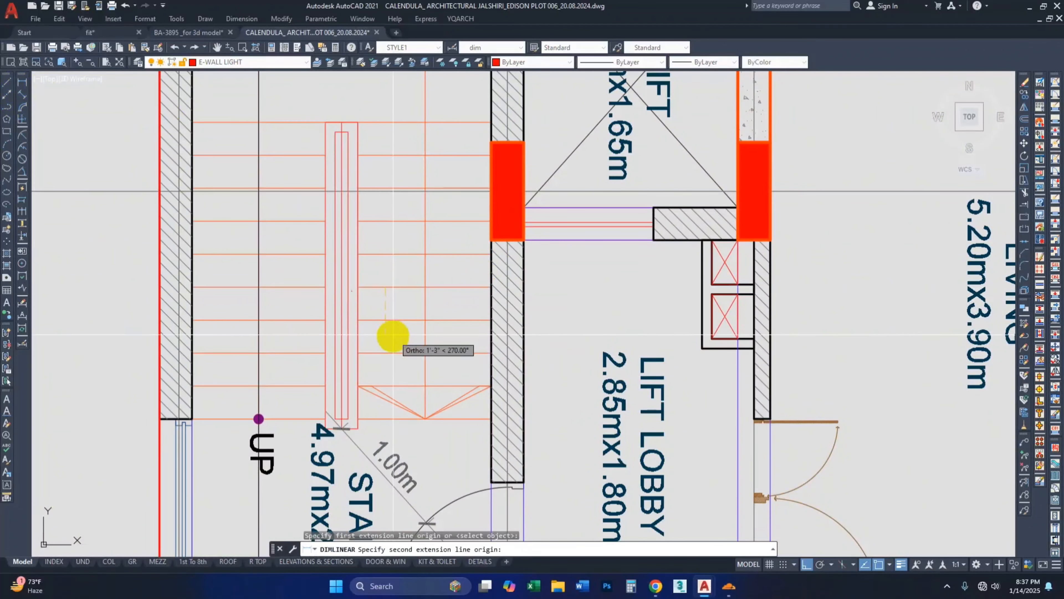
pyautogui.click(384, 321)
pyautogui.scroll(10, 399, 299)
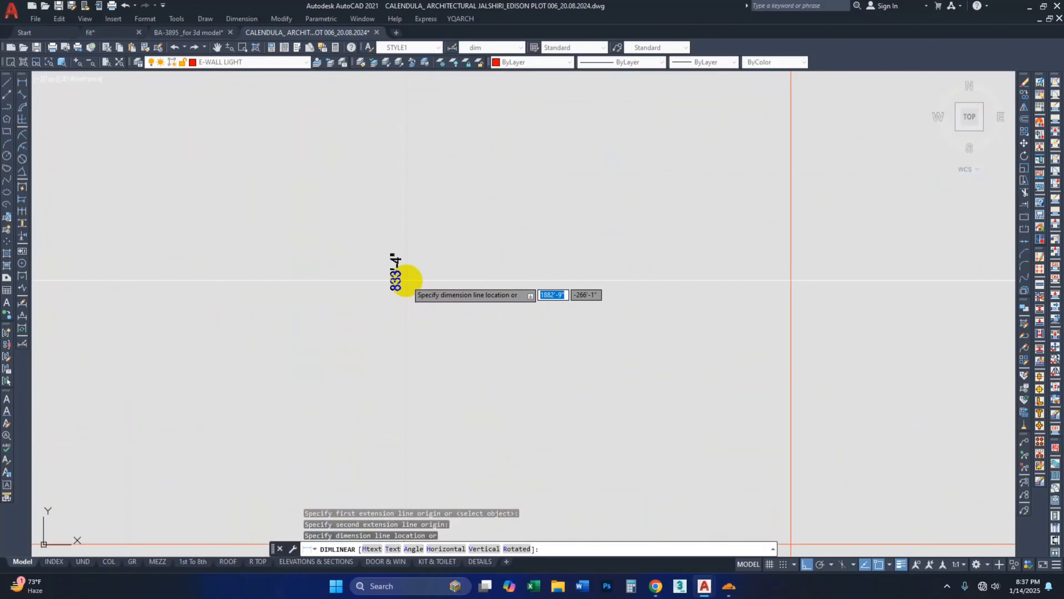
pyautogui.scroll(-5, 405, 280)
pyautogui.press('Escape')
pyautogui.press('Escape')
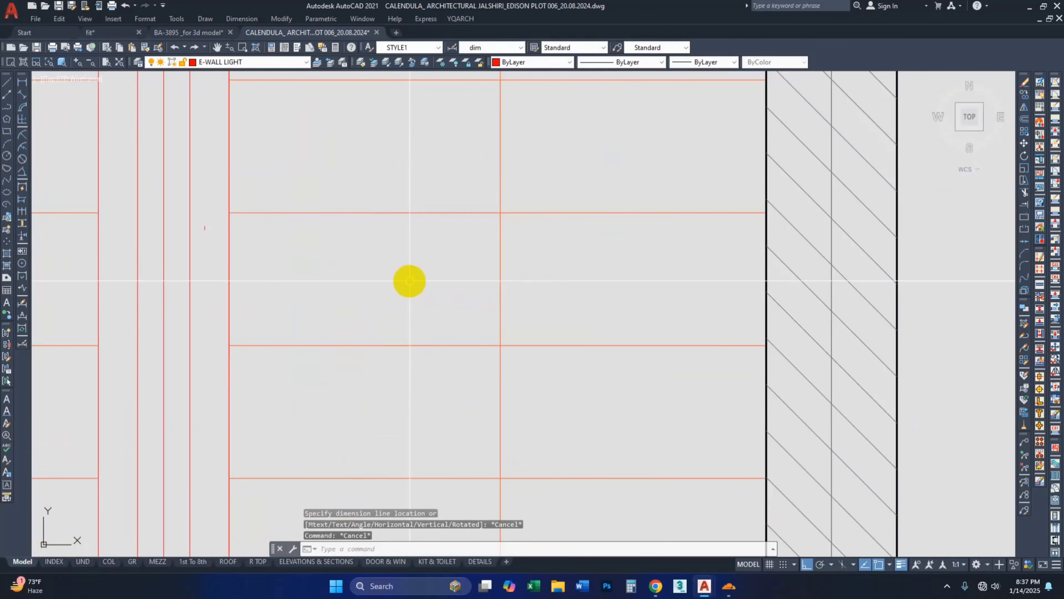
# Step: Try the linear dimension across a single stair tread once more to check its text value and size
pyautogui.press('Return')
pyautogui.click(415, 213)
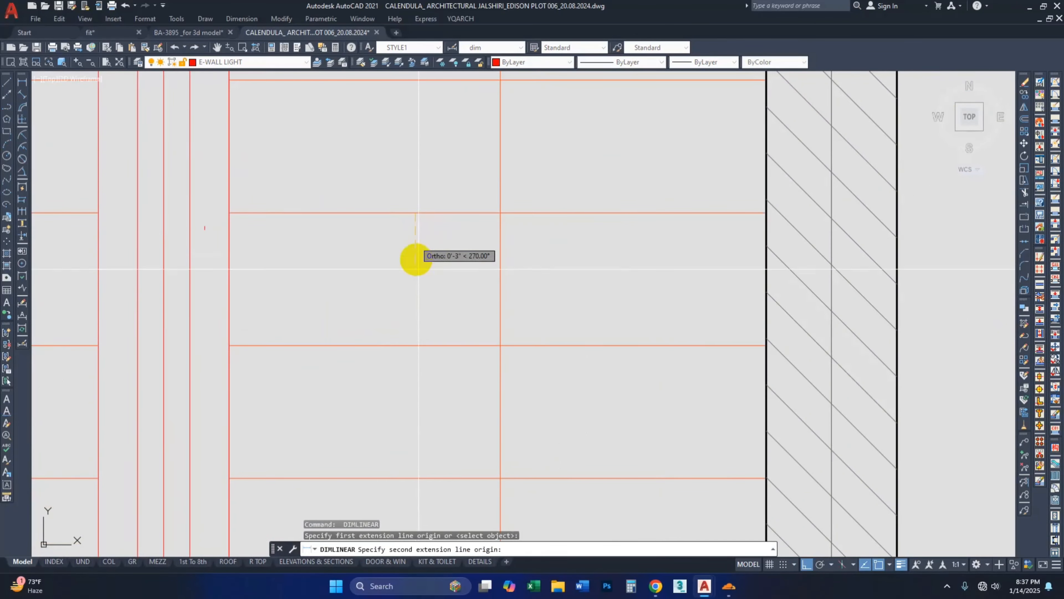
pyautogui.click(415, 344)
pyautogui.scroll(10, 417, 310)
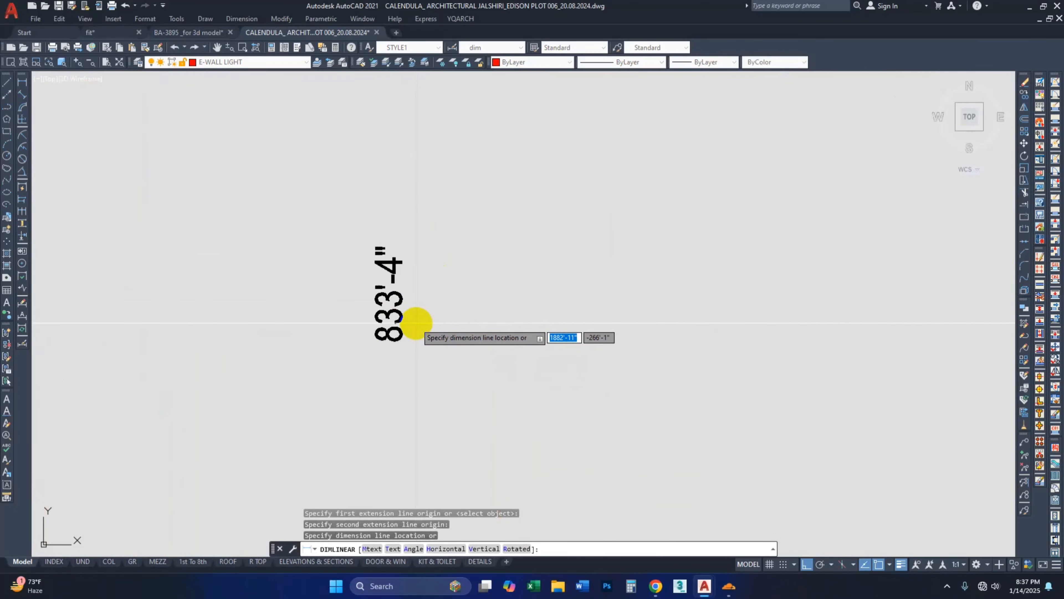
pyautogui.scroll(-5, 417, 322)
pyautogui.scroll(4, 419, 322)
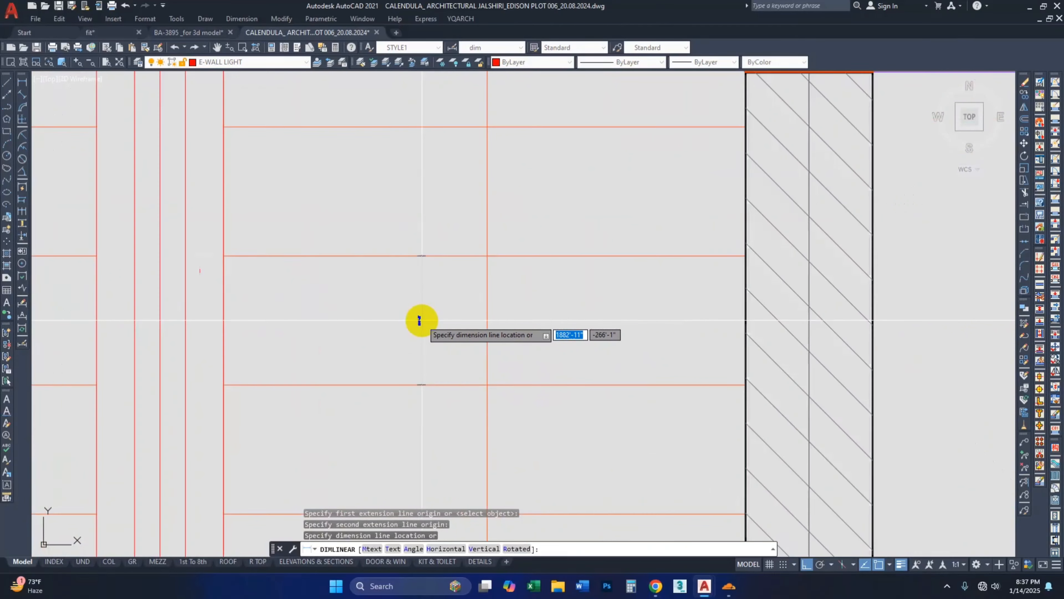
pyautogui.scroll(-2, 421, 321)
pyautogui.press('Escape')
# Step: Set the measurement scale factor of the dim style override to 1
pyautogui.write('d')
pyautogui.press('Return')
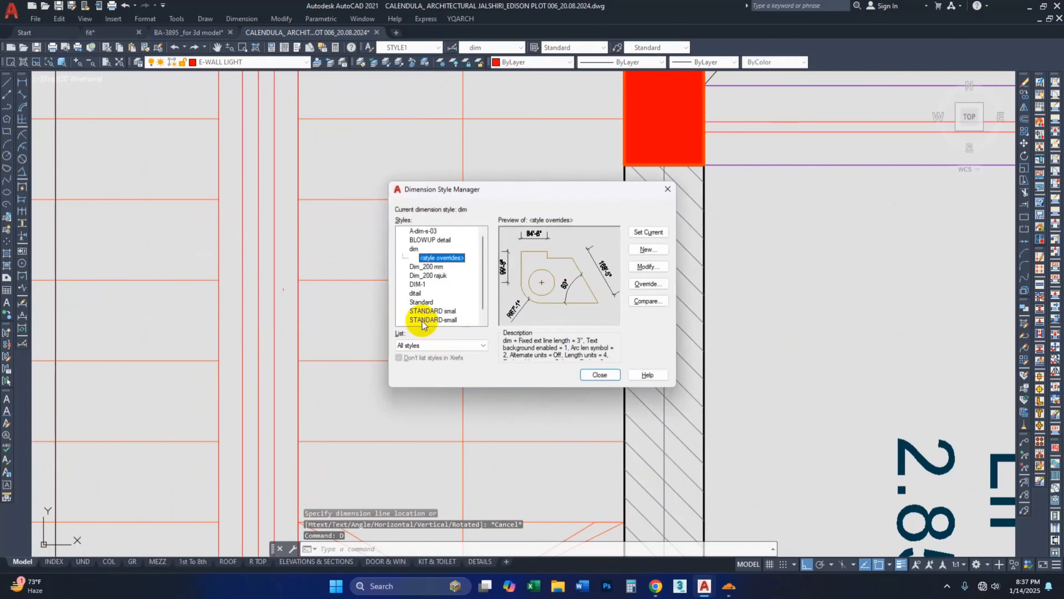
pyautogui.click(655, 268)
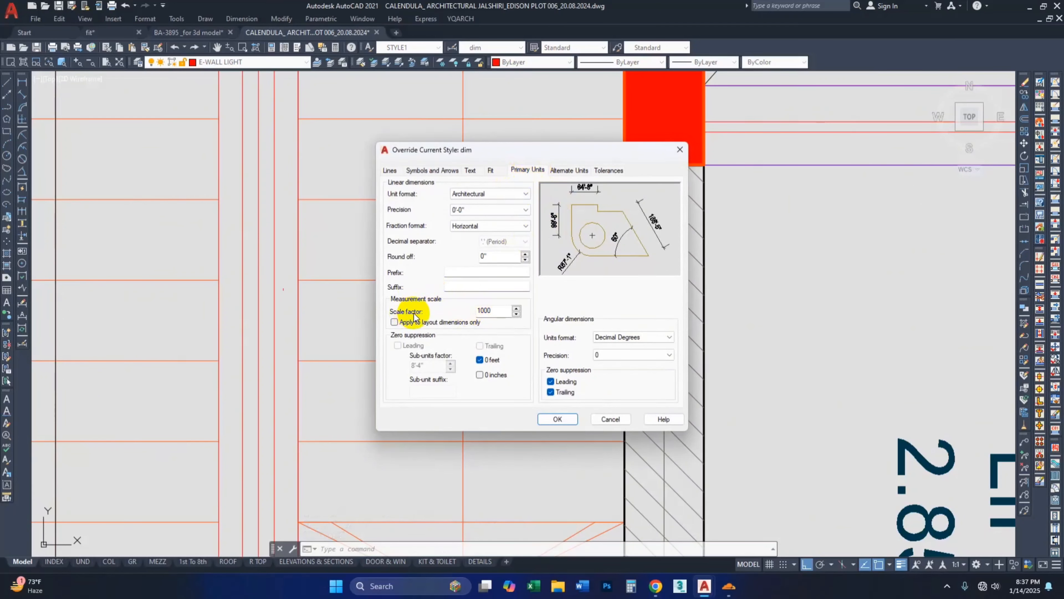
pyautogui.moveTo(508, 310); pyautogui.dragTo(432, 313)
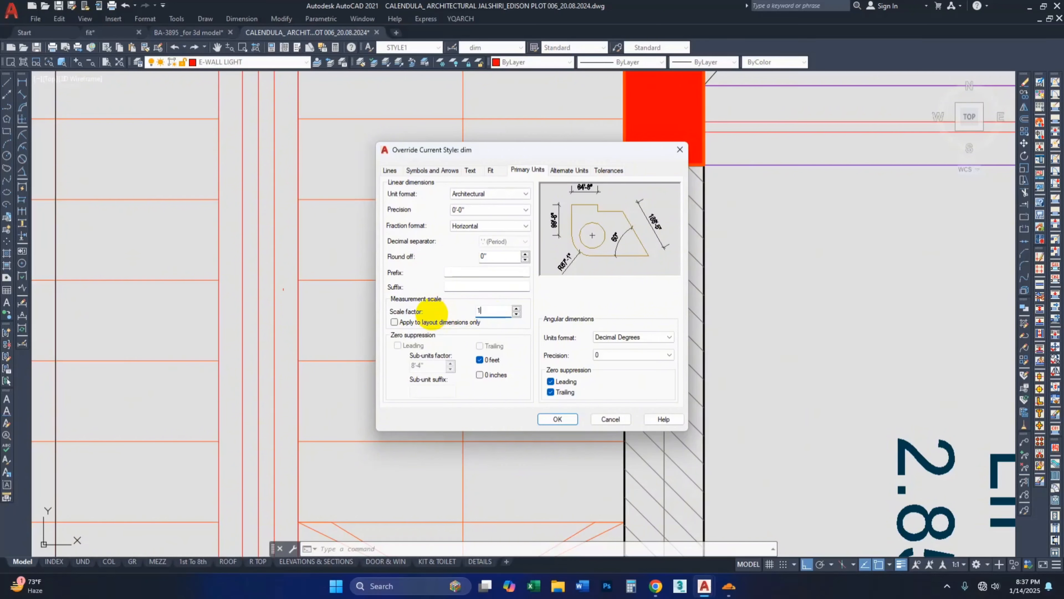
# Step: Set the override's dimension text height to 6 inches, make the style current and close the Dimension Style Manager
pyautogui.click(430, 170)
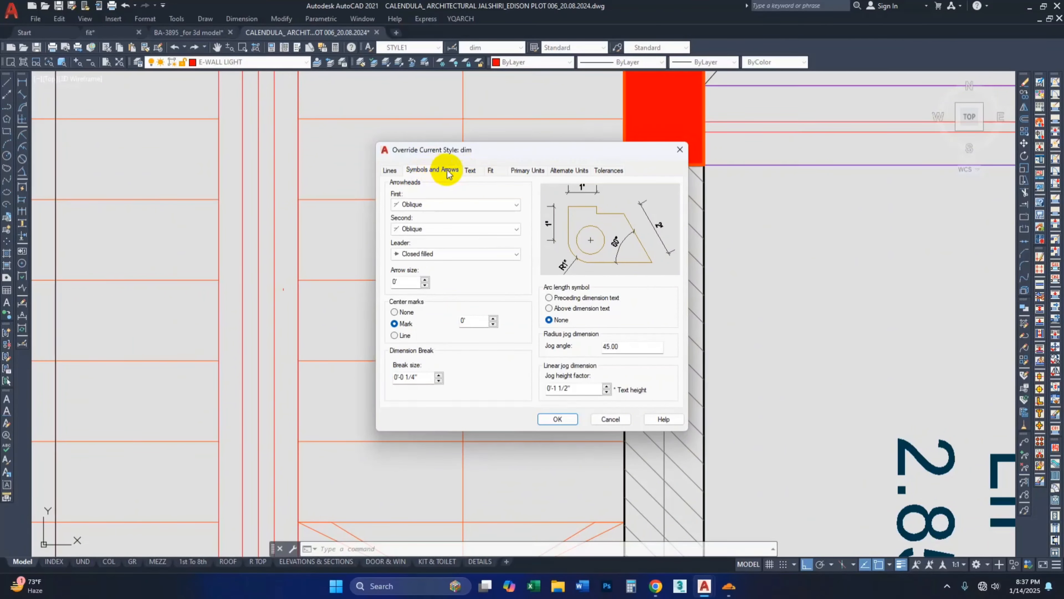
pyautogui.click(474, 171)
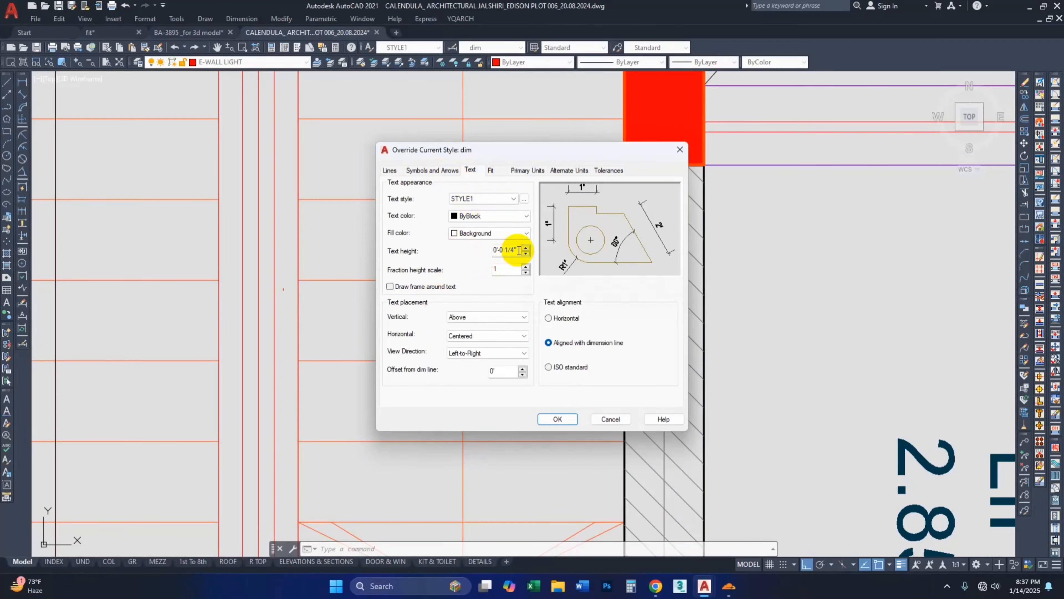
pyautogui.moveTo(519, 250); pyautogui.dragTo(441, 255)
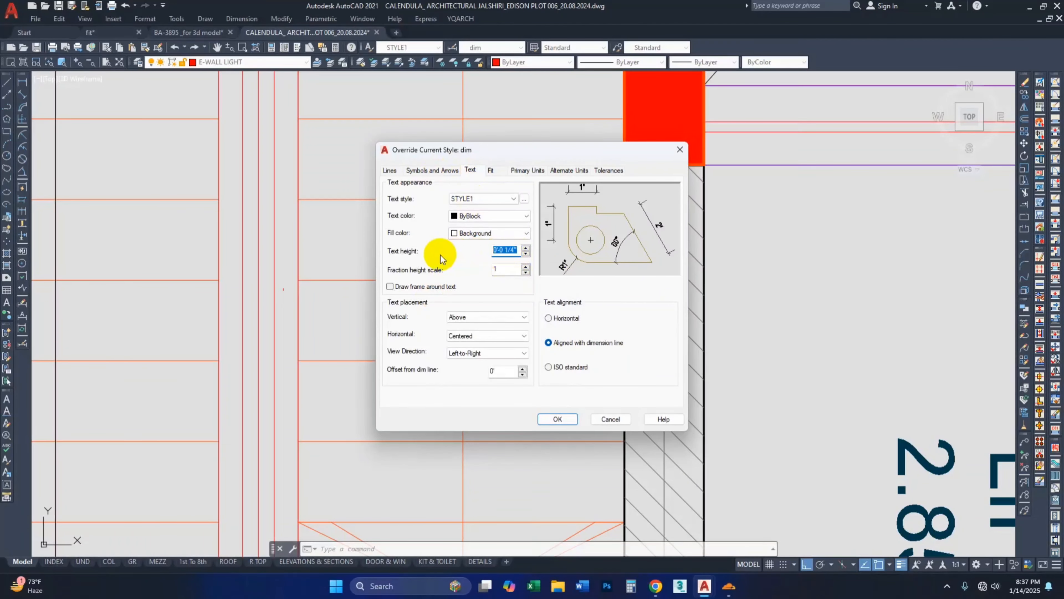
pyautogui.write('6')
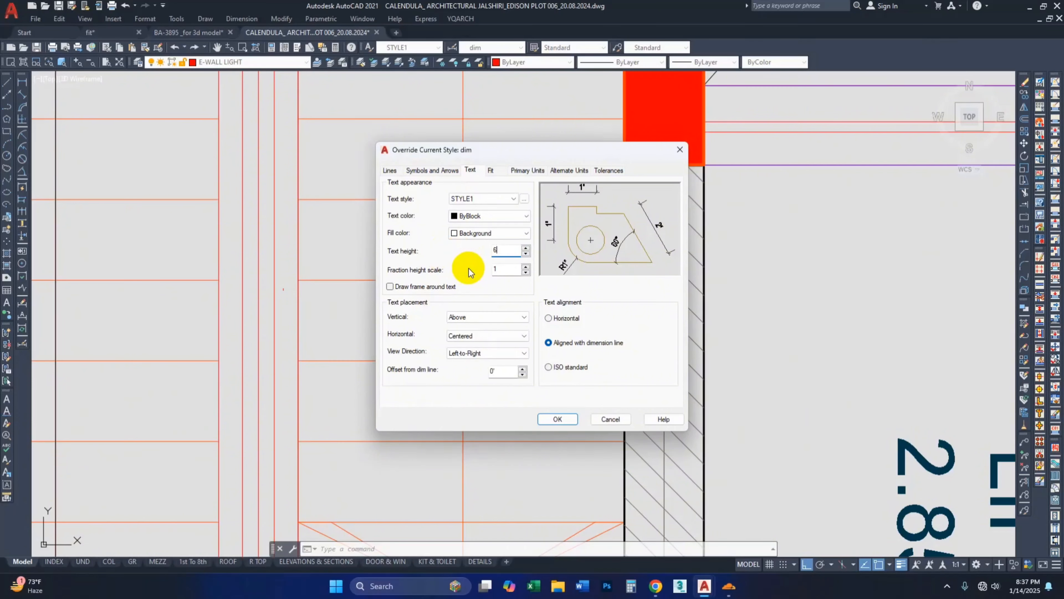
pyautogui.click(557, 419)
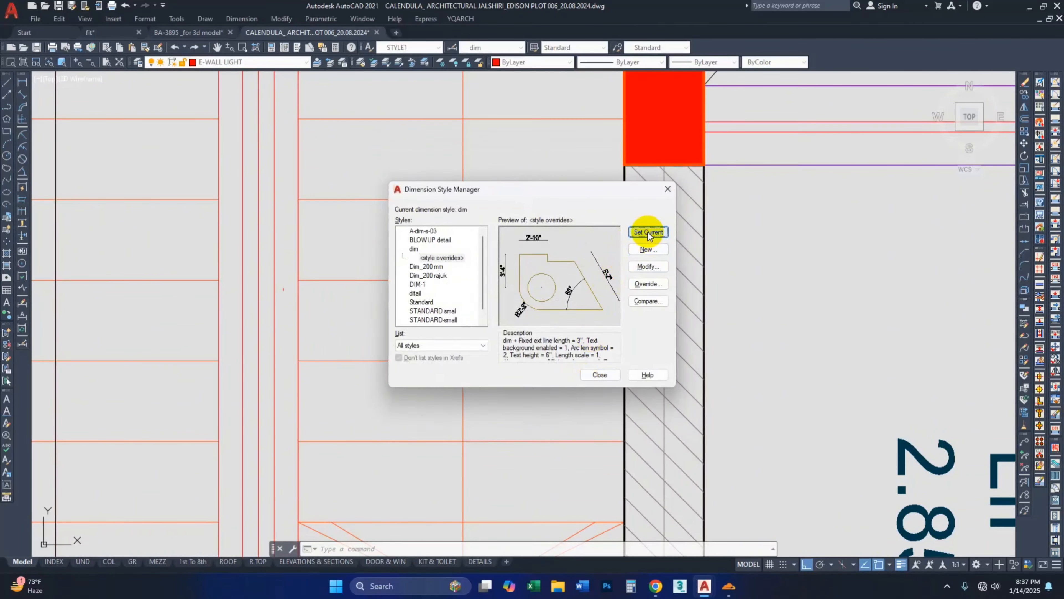
pyautogui.click(600, 374)
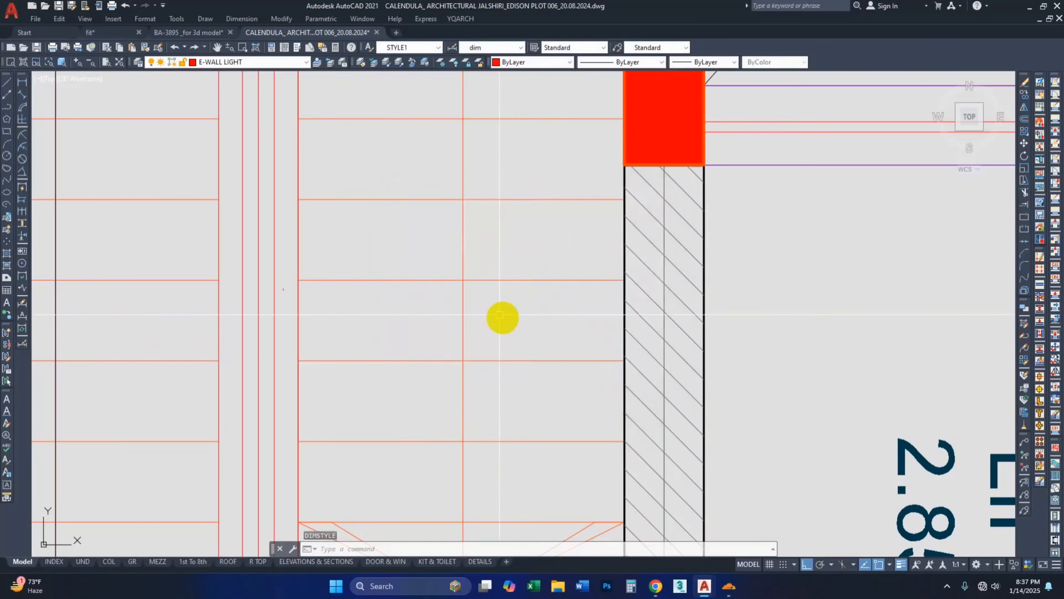
# Step: Place a vertical linear dimension across one tread in the stair's right-hand flight
pyautogui.scroll(-5, 503, 317)
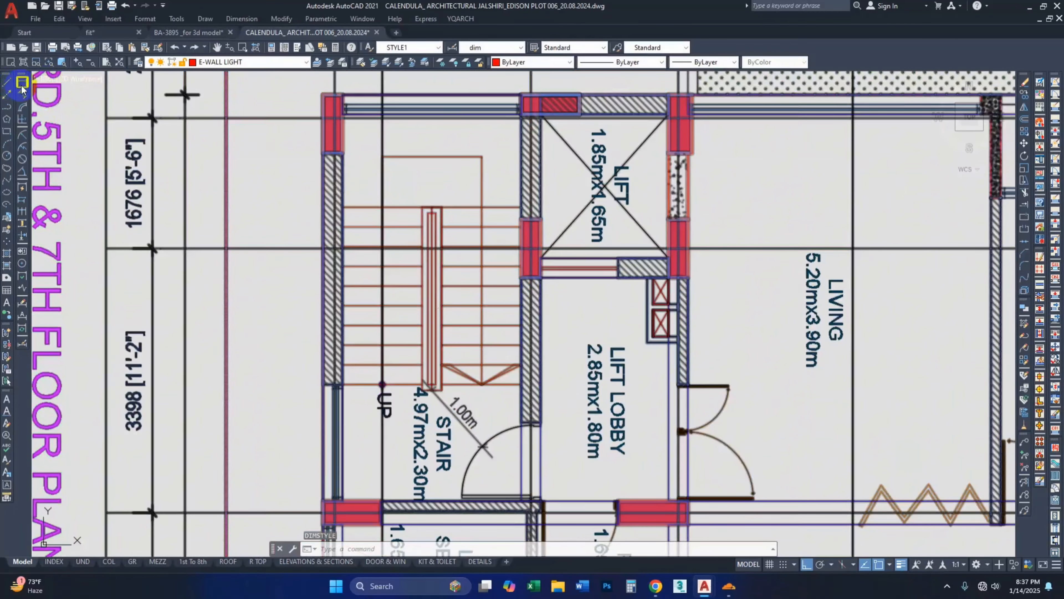
pyautogui.click(22, 83)
pyautogui.scroll(5, 463, 316)
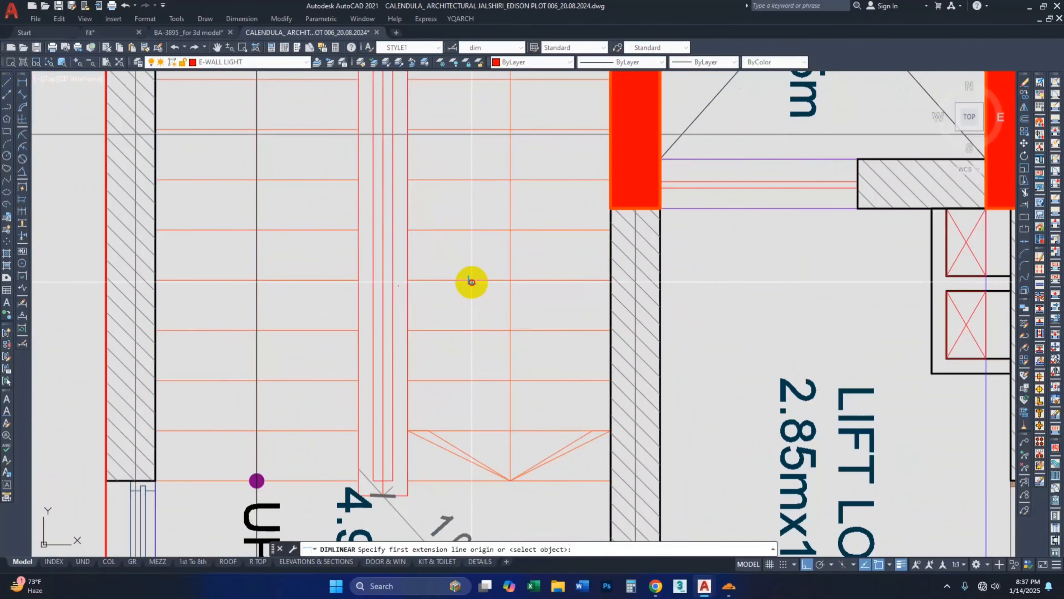
pyautogui.click(472, 282)
pyautogui.click(470, 330)
pyautogui.scroll(2, 475, 309)
pyautogui.click(478, 311)
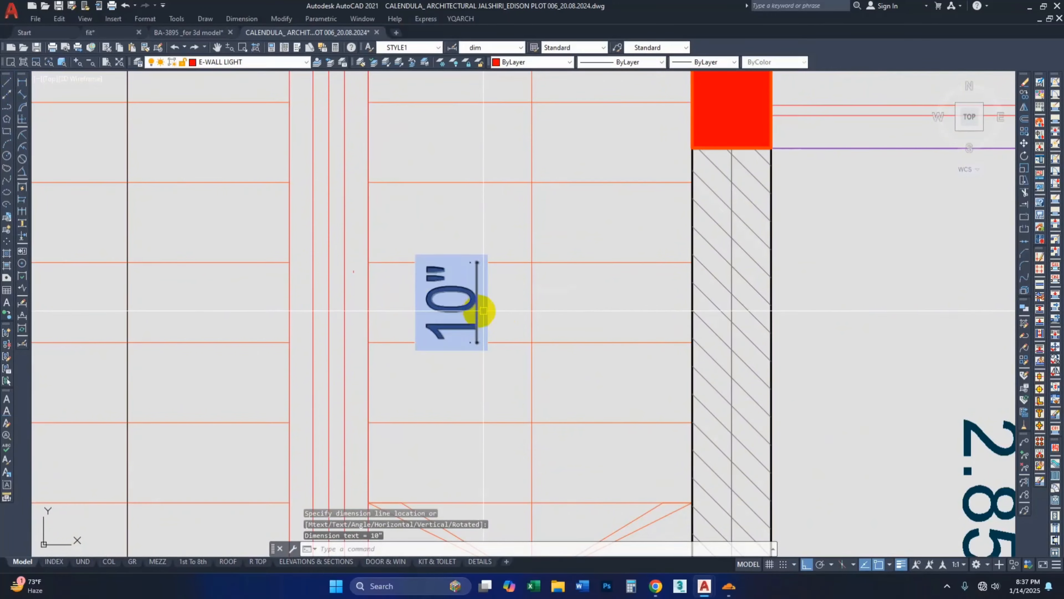
pyautogui.click(504, 305)
pyautogui.click(352, 355)
pyautogui.press('Escape')
pyautogui.click(504, 297)
pyautogui.click(452, 312)
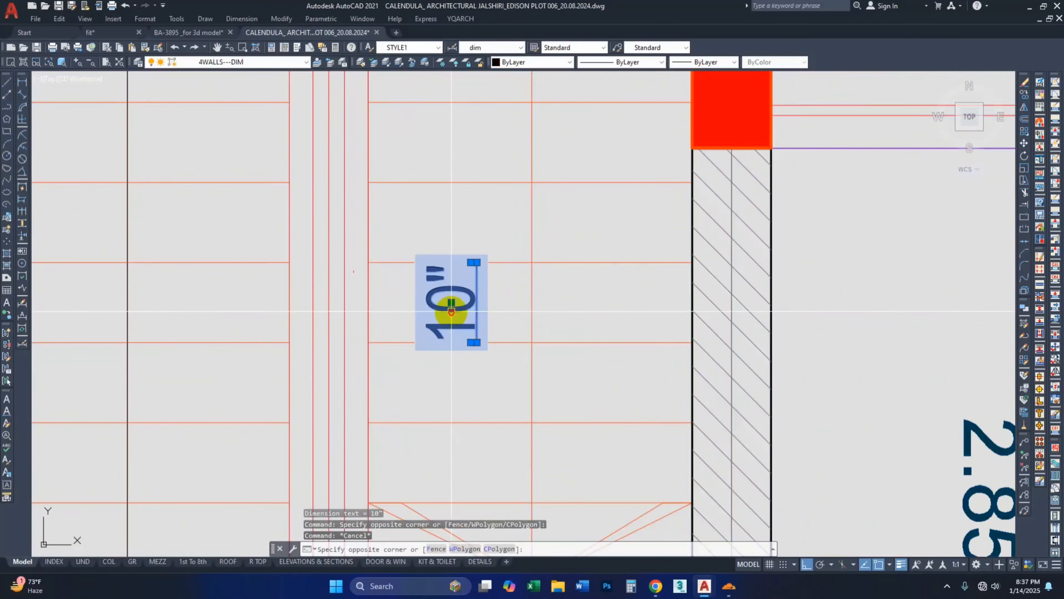
pyautogui.press('Escape')
# Step: Place a horizontal linear dimension across BED 03, from the LIVING partition wall to the outer window wall
pyautogui.scroll(-12, 415, 313)
pyautogui.scroll(4, 463, 276)
pyautogui.press('space')
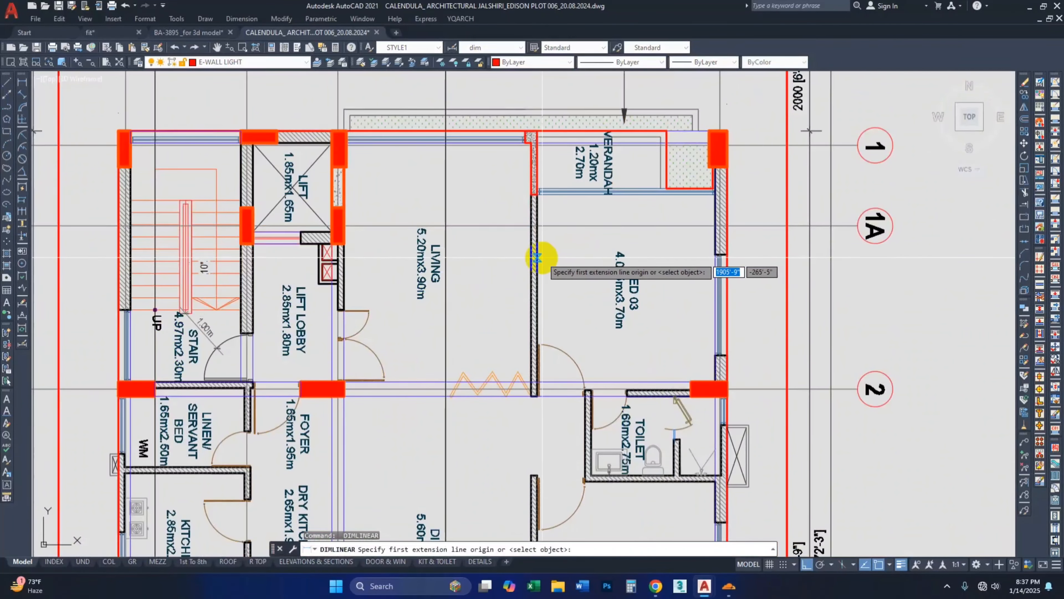
pyautogui.click(537, 257)
pyautogui.scroll(4, 741, 269)
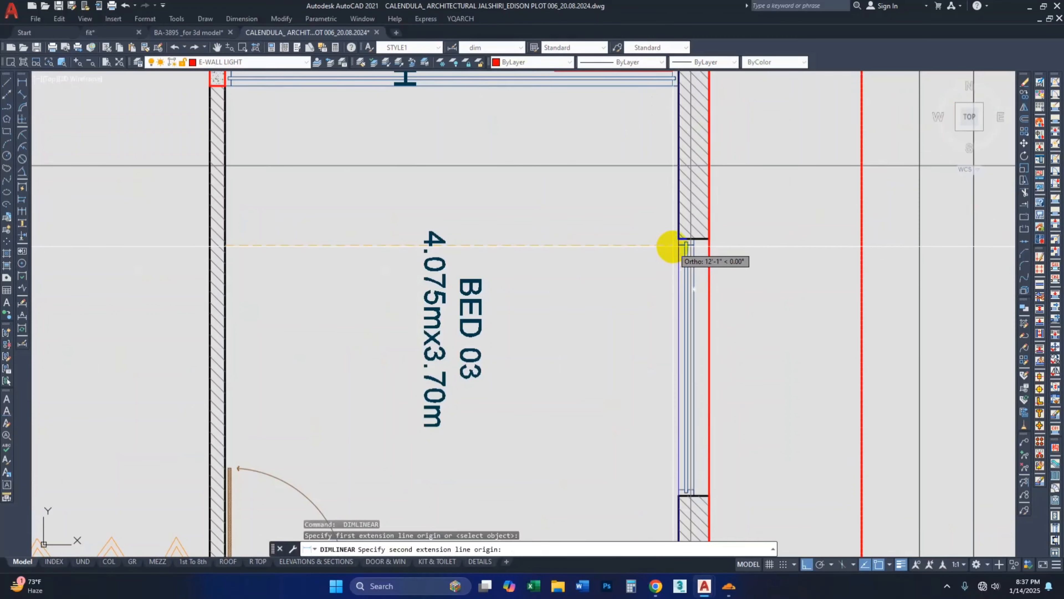
pyautogui.click(671, 246)
pyautogui.click(615, 219)
# Step: Place a horizontal linear dimension across the BED 03 door opening, from the LIVING partition wall to the TOILET wall
pyautogui.press('space')
pyautogui.scroll(-5, 545, 228)
pyautogui.scroll(3, 475, 237)
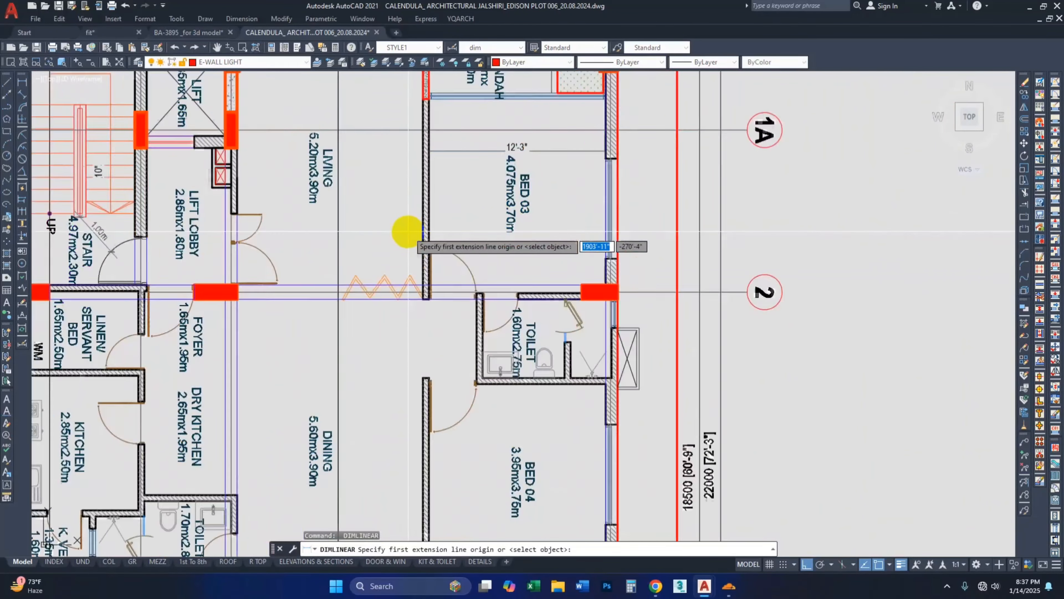
pyautogui.scroll(6, 407, 232)
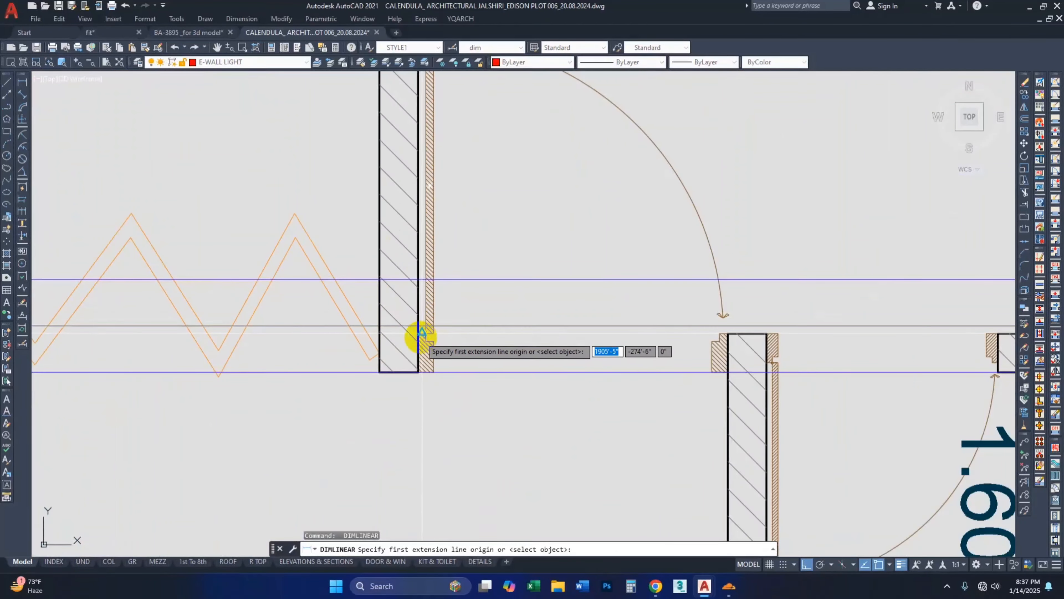
pyautogui.click(413, 347)
pyautogui.click(729, 350)
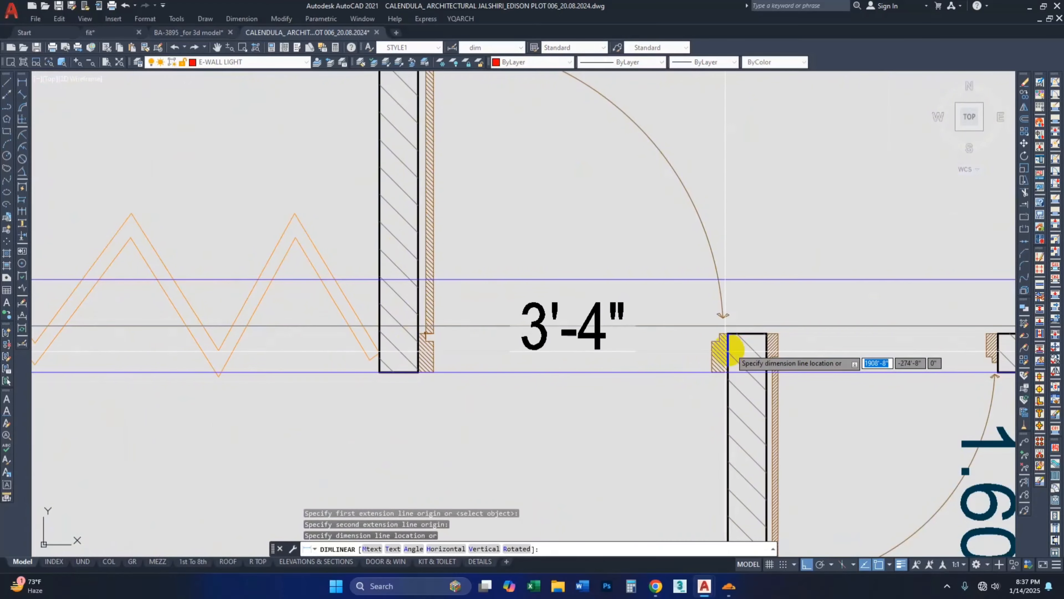
pyautogui.click(624, 415)
# Step: Inspect the new dimension at the BED 03 door opening and view the floor plan as a whole
pyautogui.scroll(-6, 570, 362)
pyautogui.scroll(6, 580, 381)
pyautogui.click(587, 380)
pyautogui.click(555, 338)
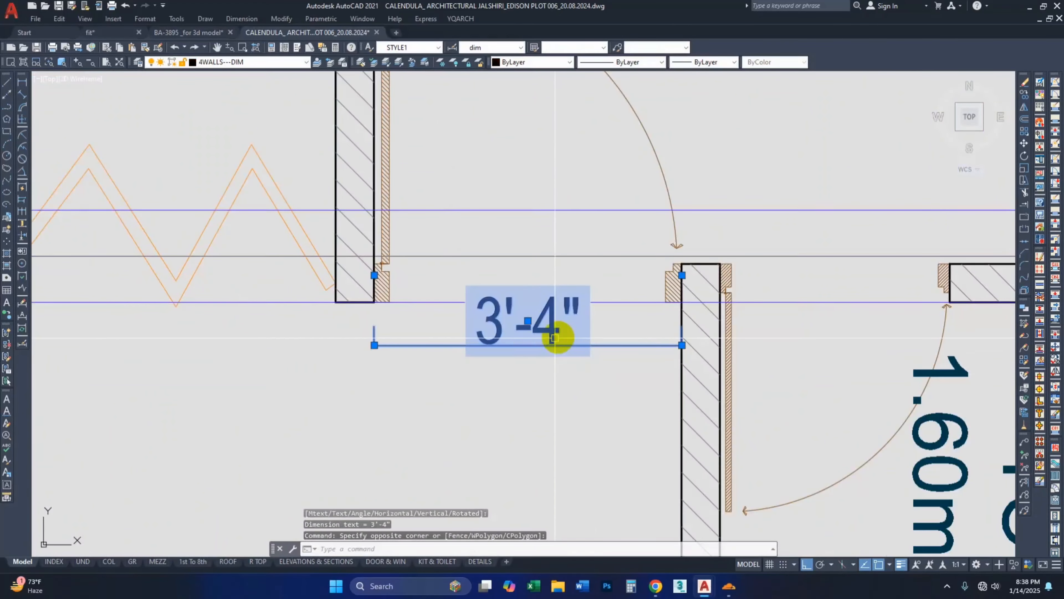
pyautogui.press('Escape')
pyautogui.scroll(-8, 524, 336)
pyautogui.scroll(6, 487, 302)
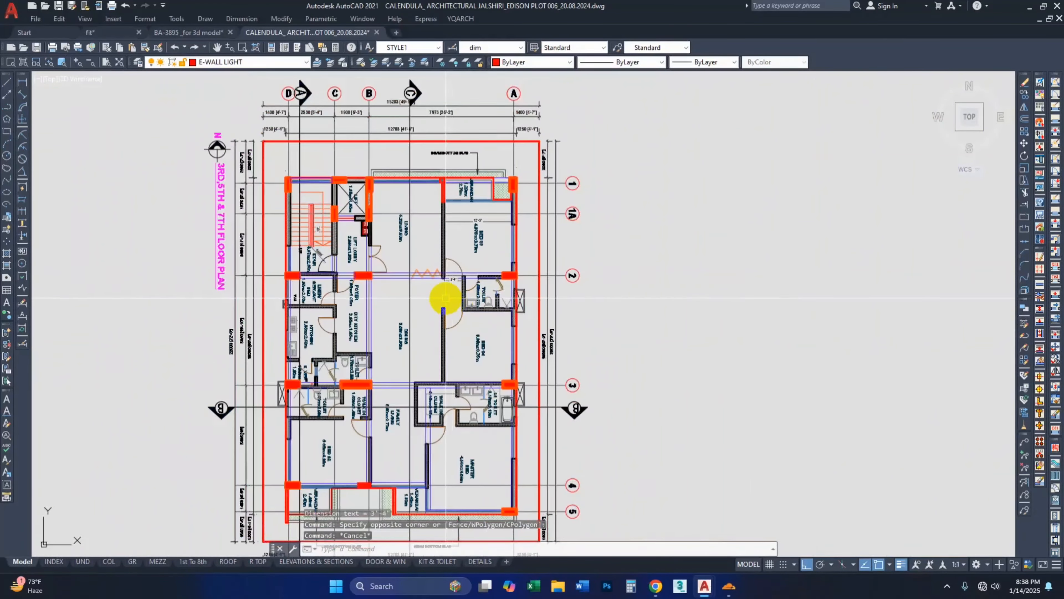
pyautogui.moveTo(445, 298); pyautogui.dragTo(448, 280, button='middle')
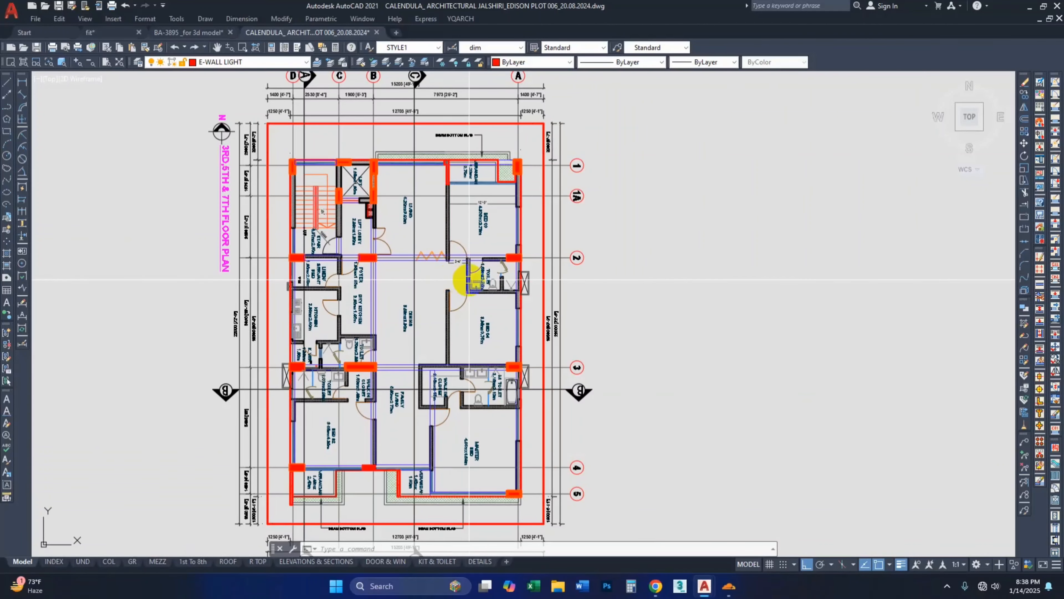
# Step: Delete the tread dimension from the stair's right-hand flight
pyautogui.scroll(4, 321, 219)
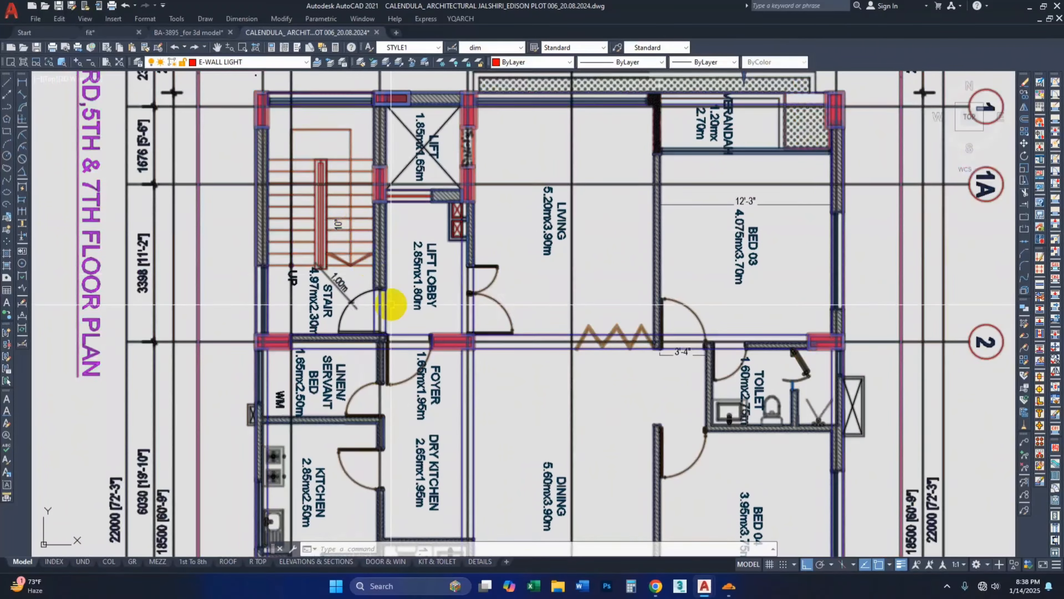
pyautogui.press('Escape')
pyautogui.press('Escape')
pyautogui.scroll(2, 329, 246)
pyautogui.scroll(2, 329, 245)
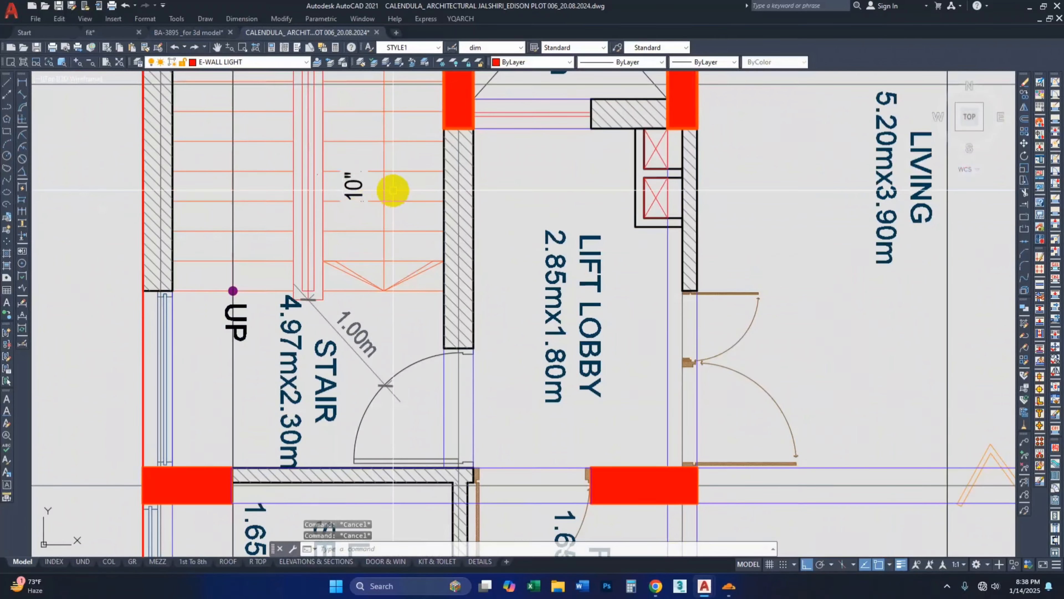
pyautogui.click(354, 186)
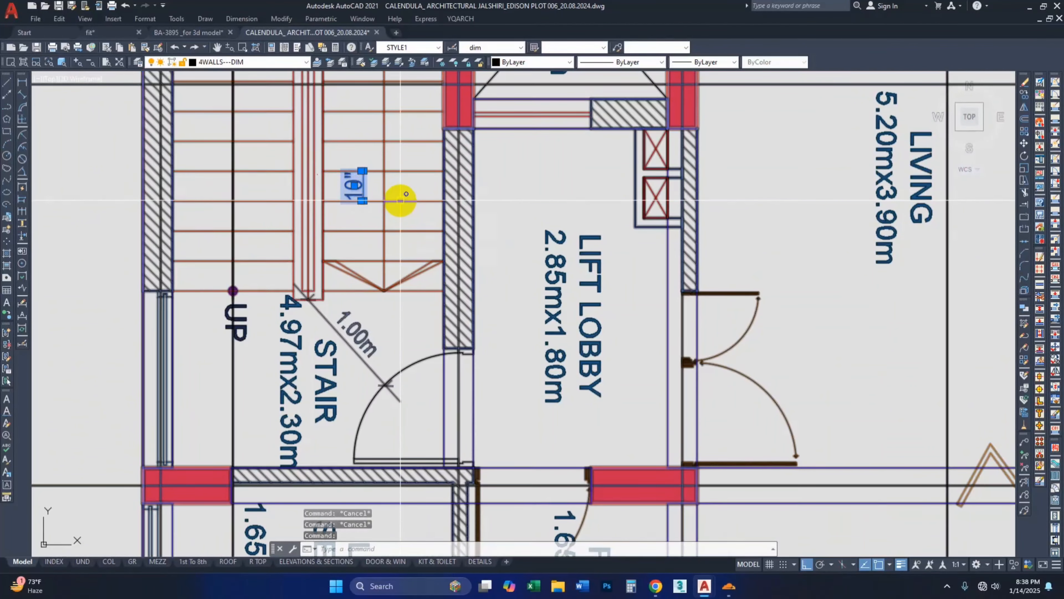
pyautogui.press('Escape')
pyautogui.scroll(-8, 398, 205)
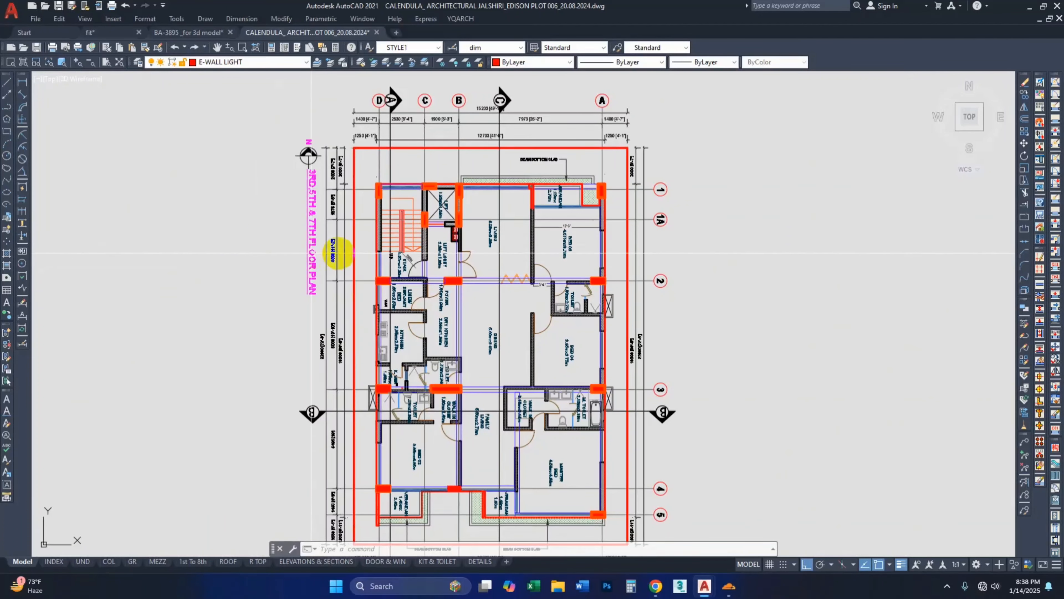
pyautogui.scroll(-2, 273, 243)
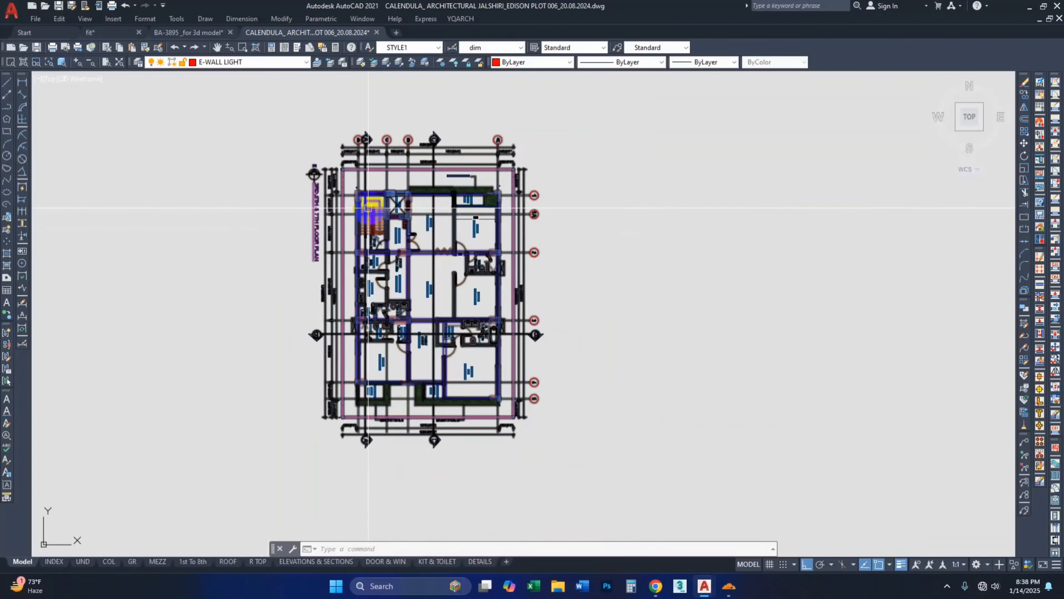
pyautogui.scroll(5, 386, 222)
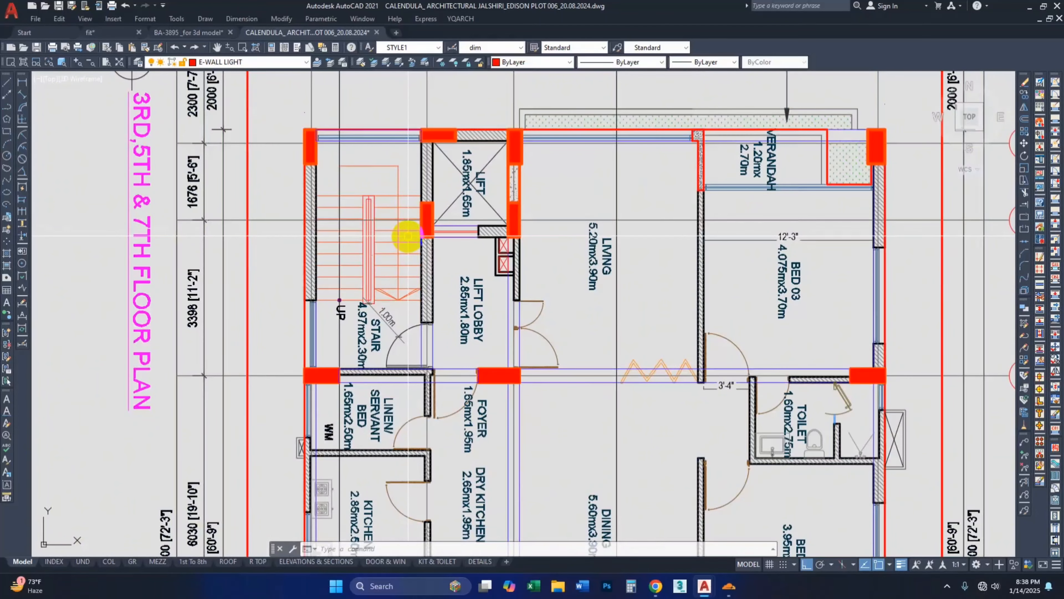
pyautogui.scroll(-7, 406, 232)
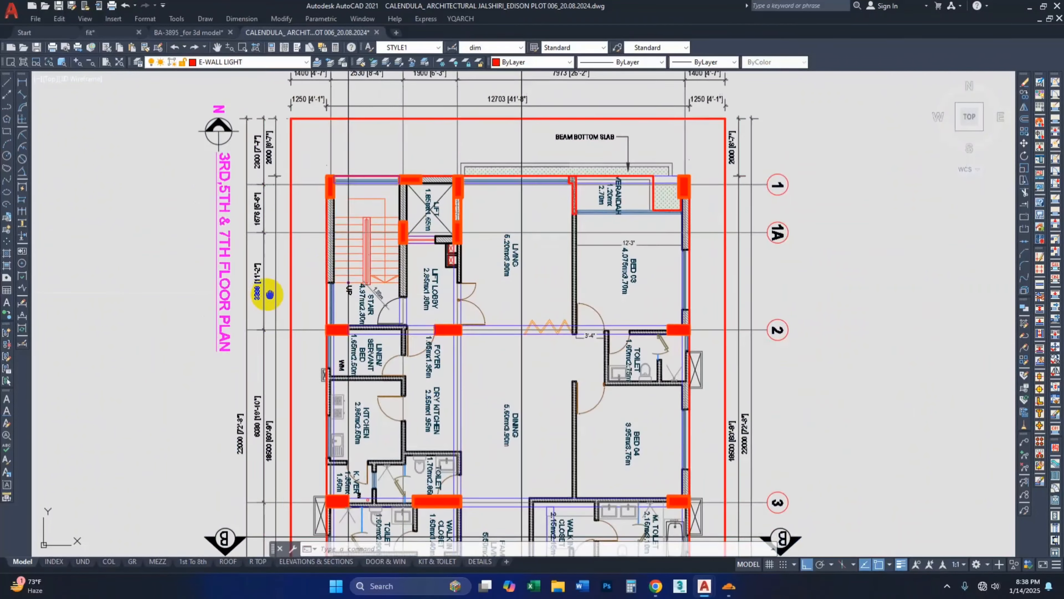
pyautogui.scroll(-2, 275, 249)
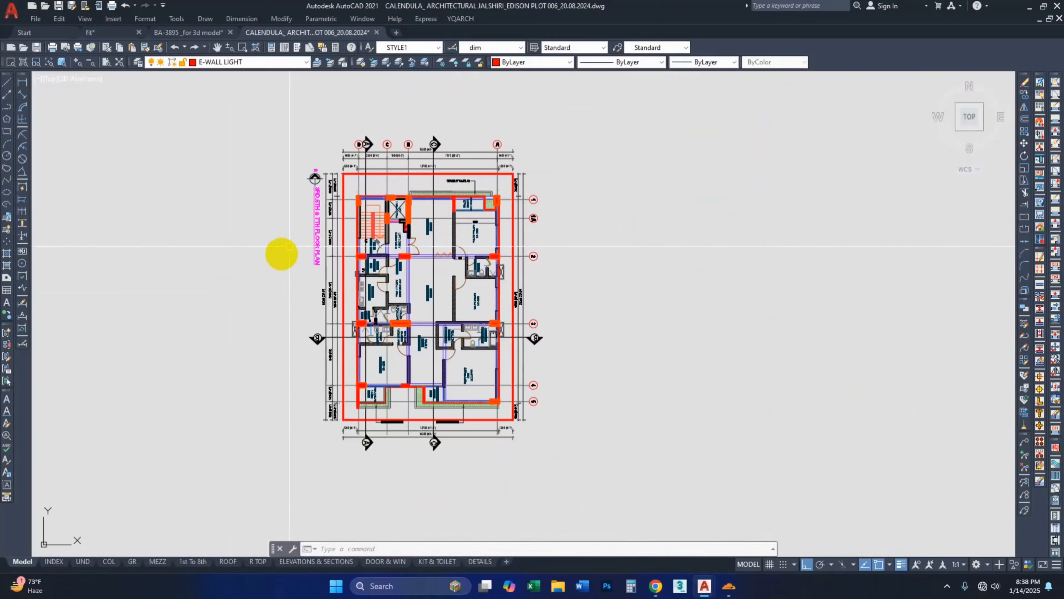
pyautogui.scroll(8, 361, 235)
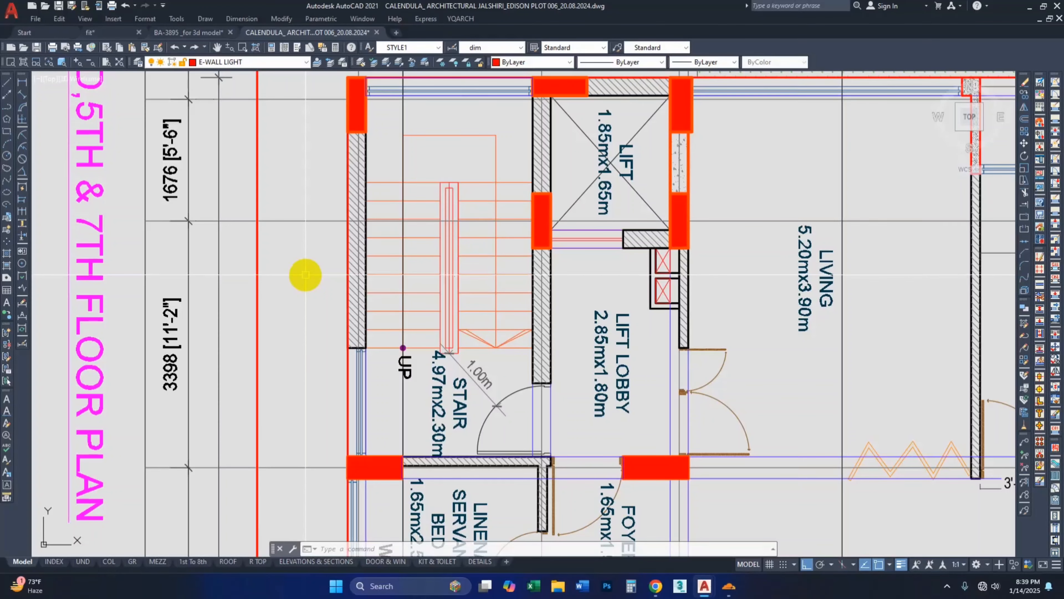
pyautogui.scroll(-6, 305, 275)
pyautogui.scroll(5, 368, 256)
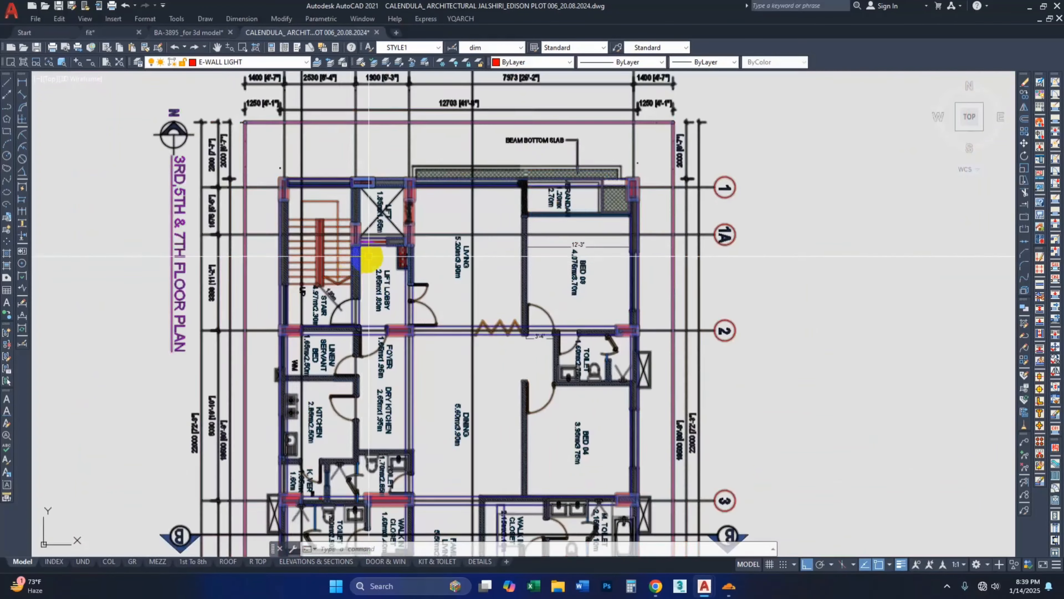